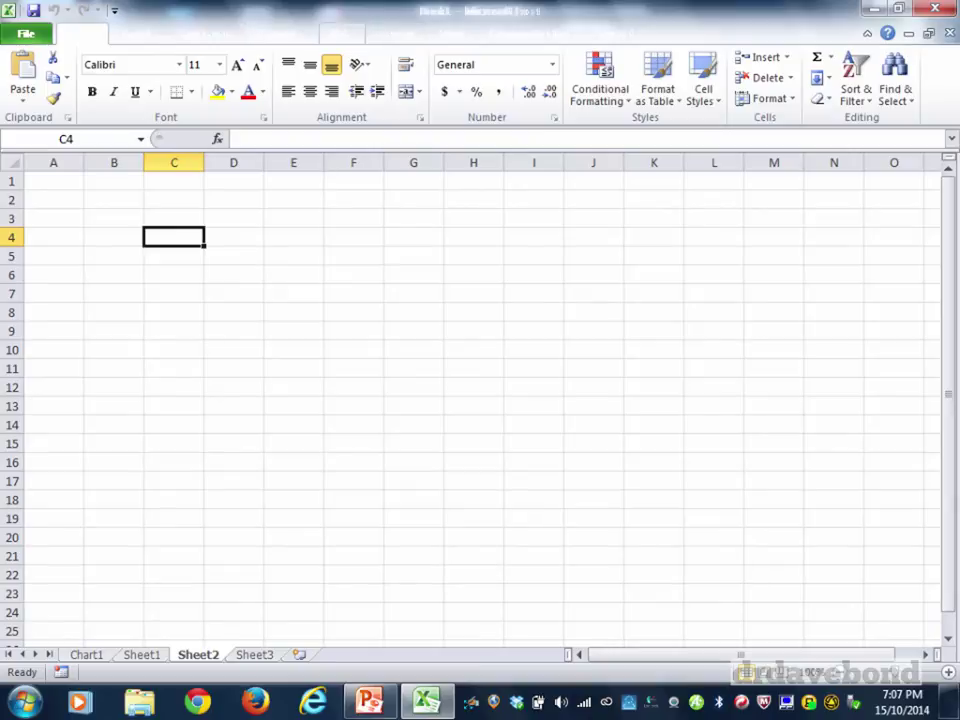
Set the worksheet magnification to a custom 150%.
left_click(452, 33)
left_click(389, 78)
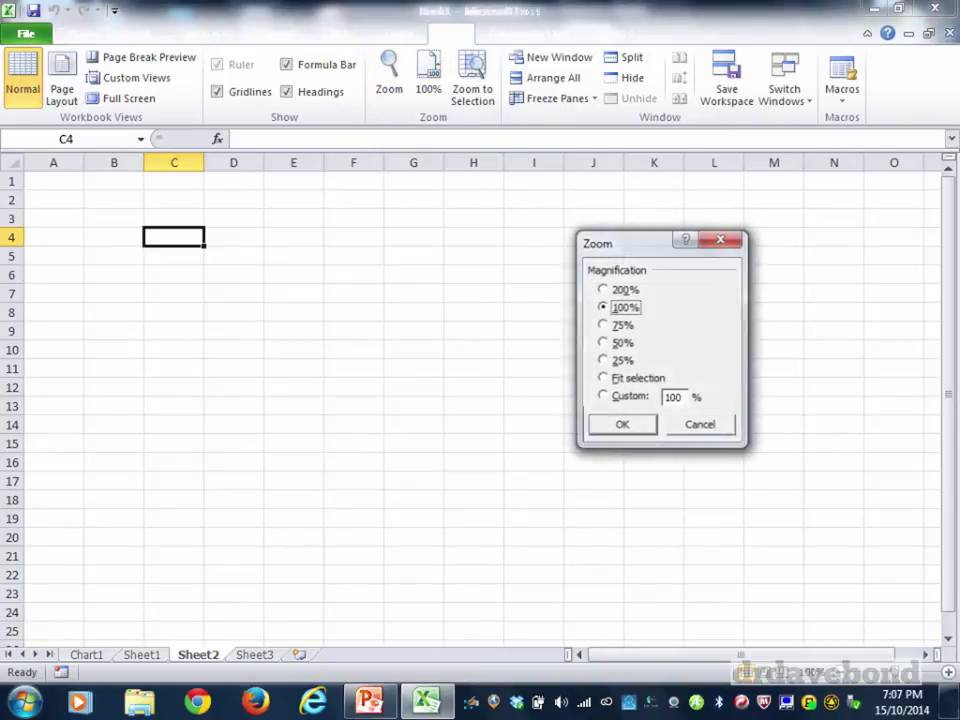
key("Tab")
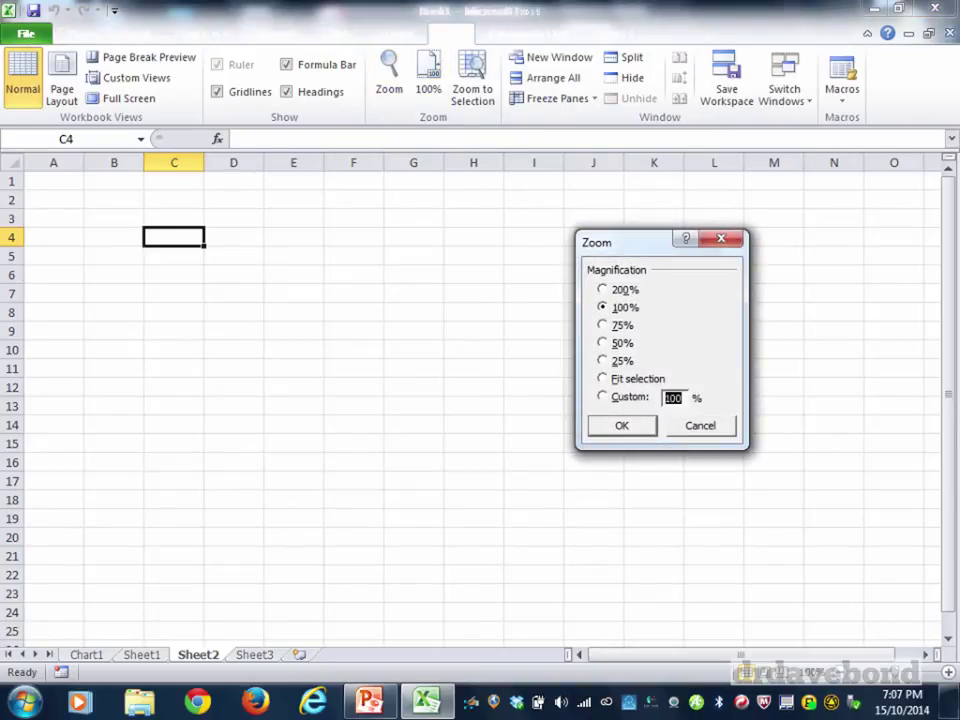
type("150")
key("Return")
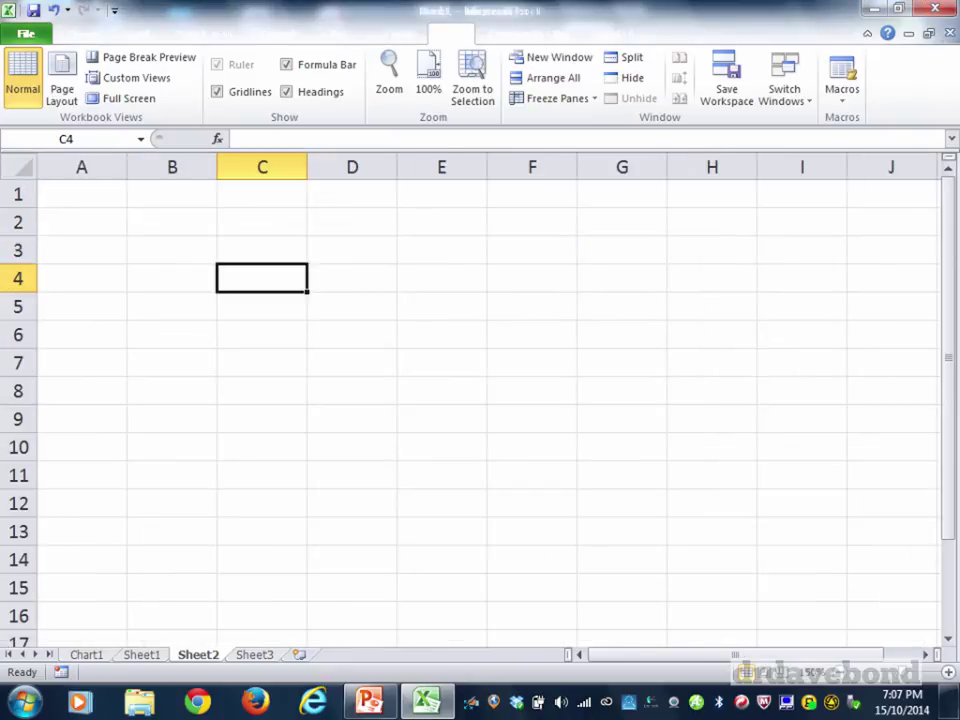
Label cell A2 "Lease Term" and enter 20 in B2.
left_click(82, 194)
left_click(172, 194)
left_click(82, 222)
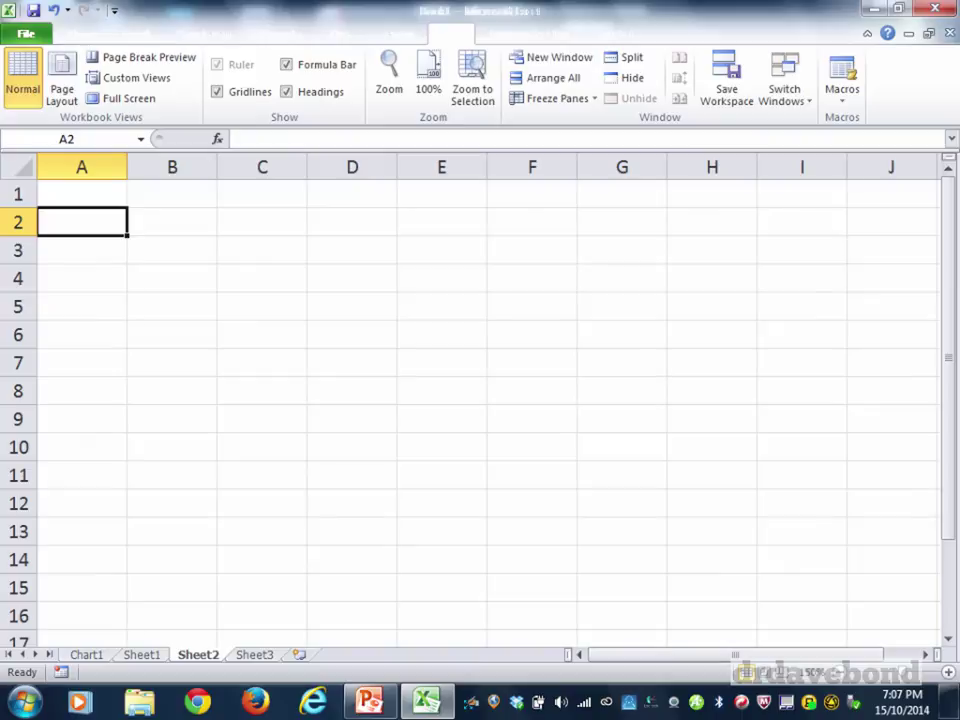
type("Us")
key("BackSpace")
key("BackSpace")
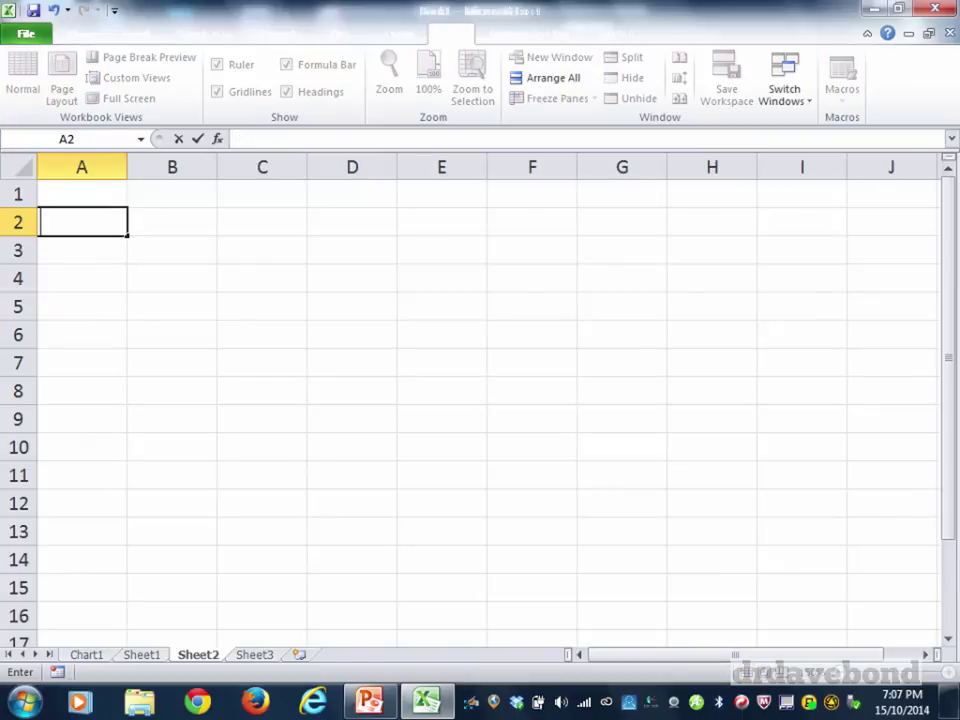
type("Lease Term")
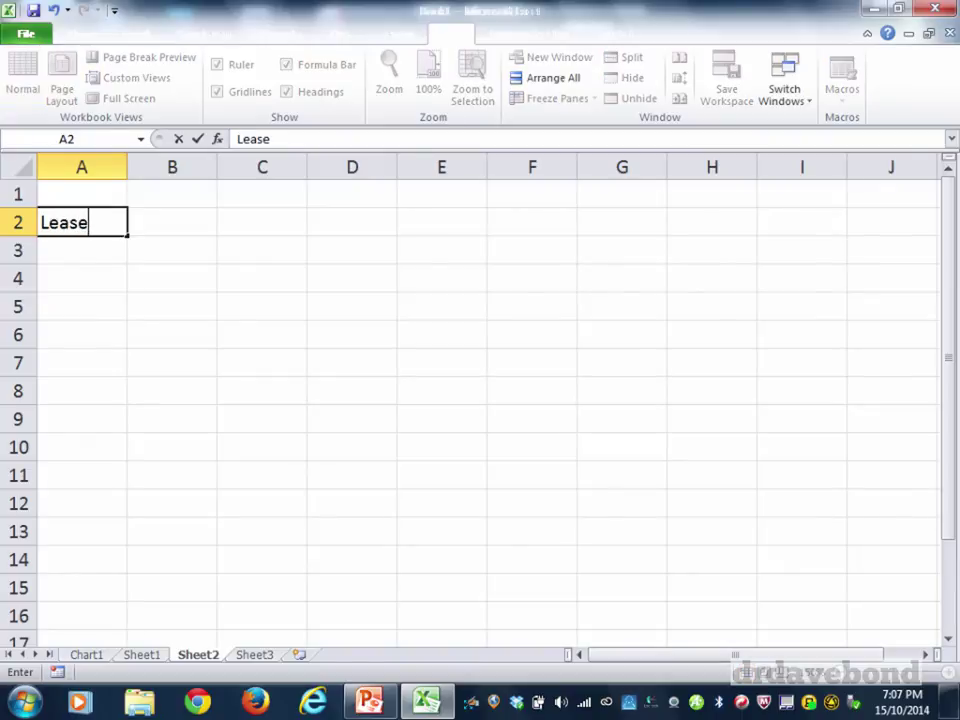
key("Tab")
type("20")
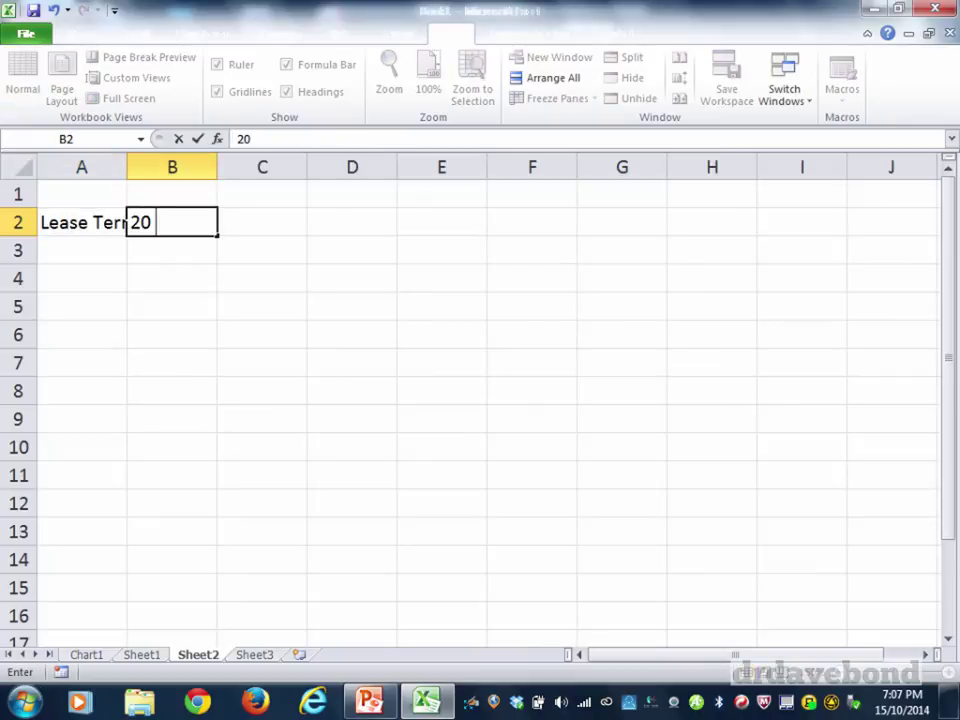
key("Return")
Label cell A3 "Useful Life" with 20 in B3, and fit column A to its contents.
type("Useful Life")
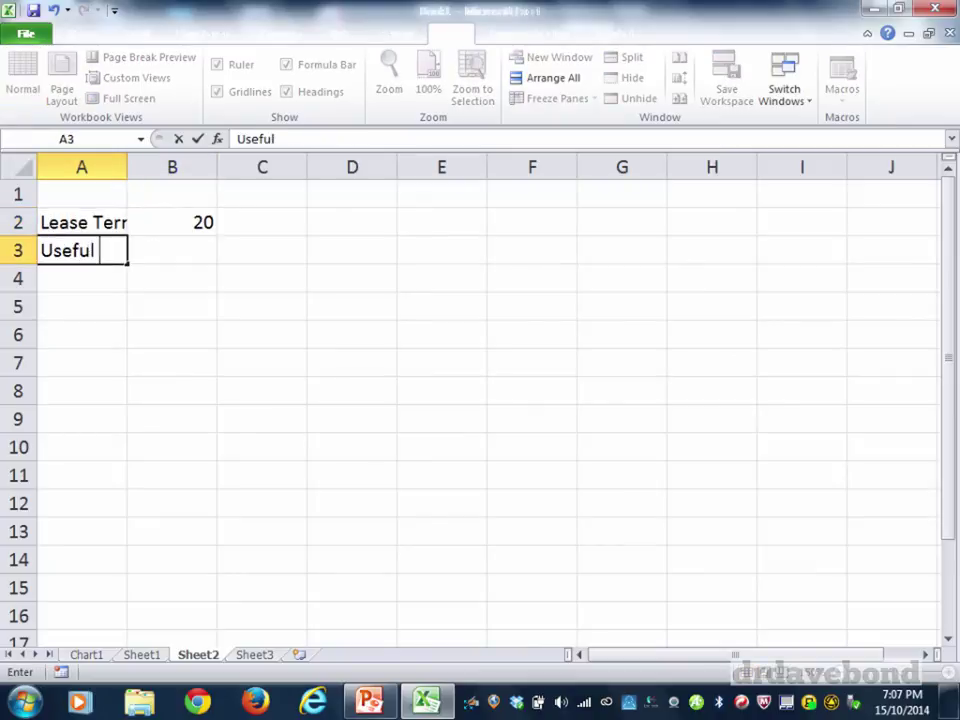
key("Tab")
type("20")
key("Return")
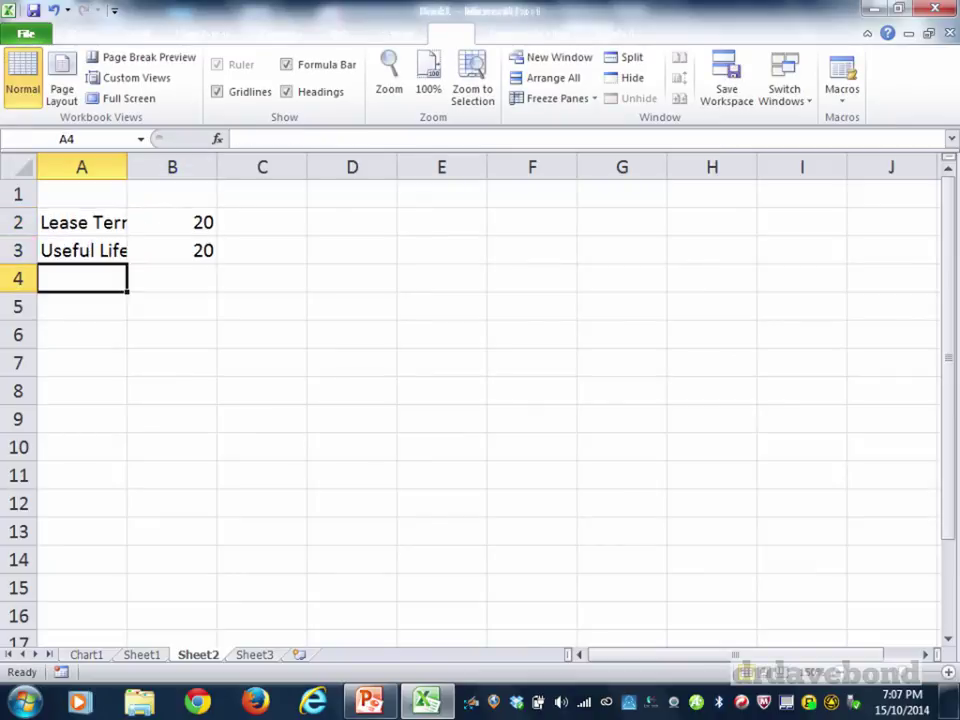
double_click(127, 167)
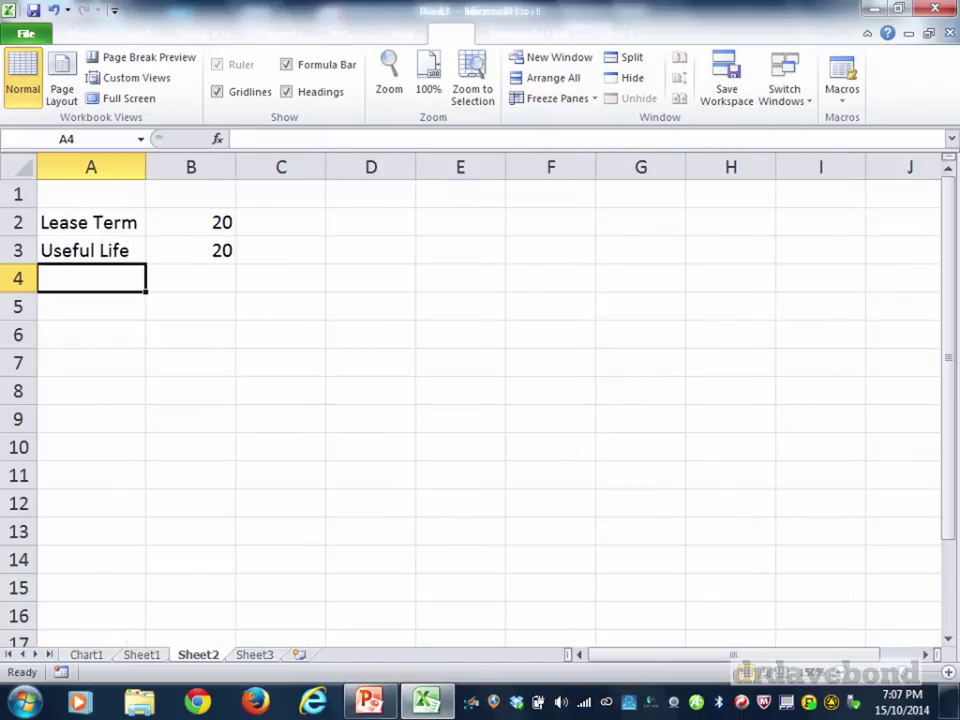
Label cell A4 "Payments" and enter $10,000,000 in B4.
type("Paymnets")
key("BackSpace")
key("BackSpace")
key("BackSpace")
key("BackSpace")
type("ents")
key("Tab")
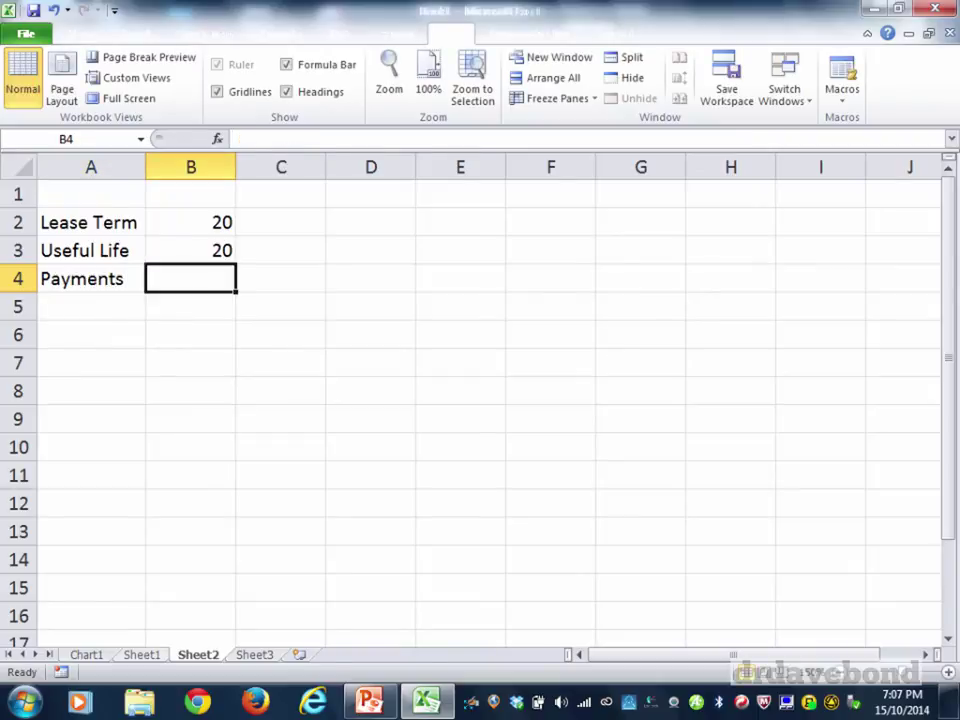
left_click(142, 655)
key("ctrl+F6")
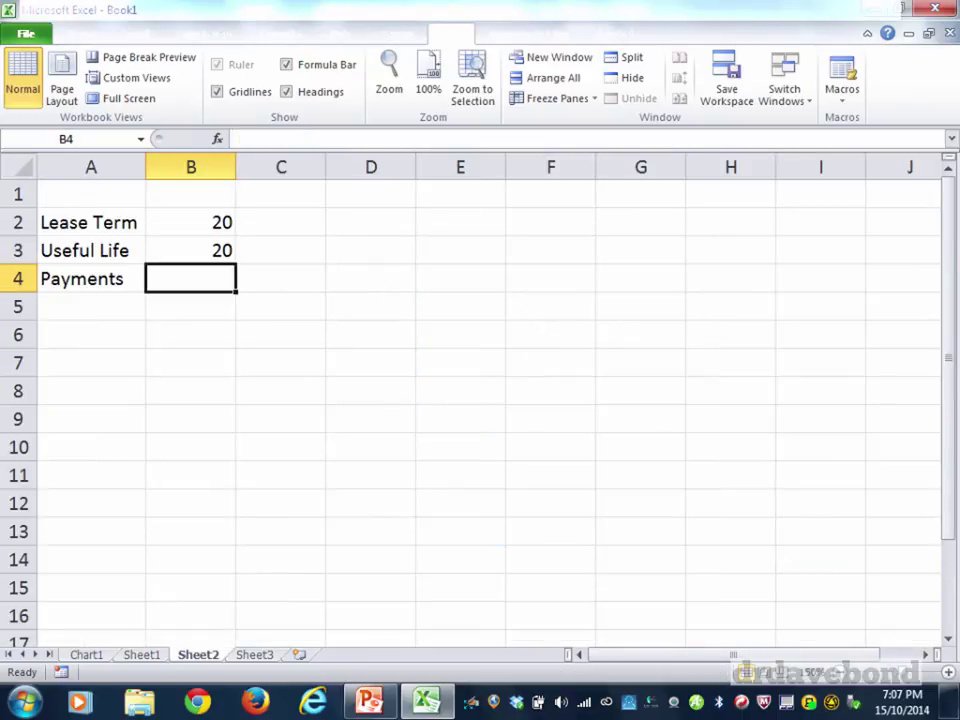
type("$10,000,000")
key("Return")
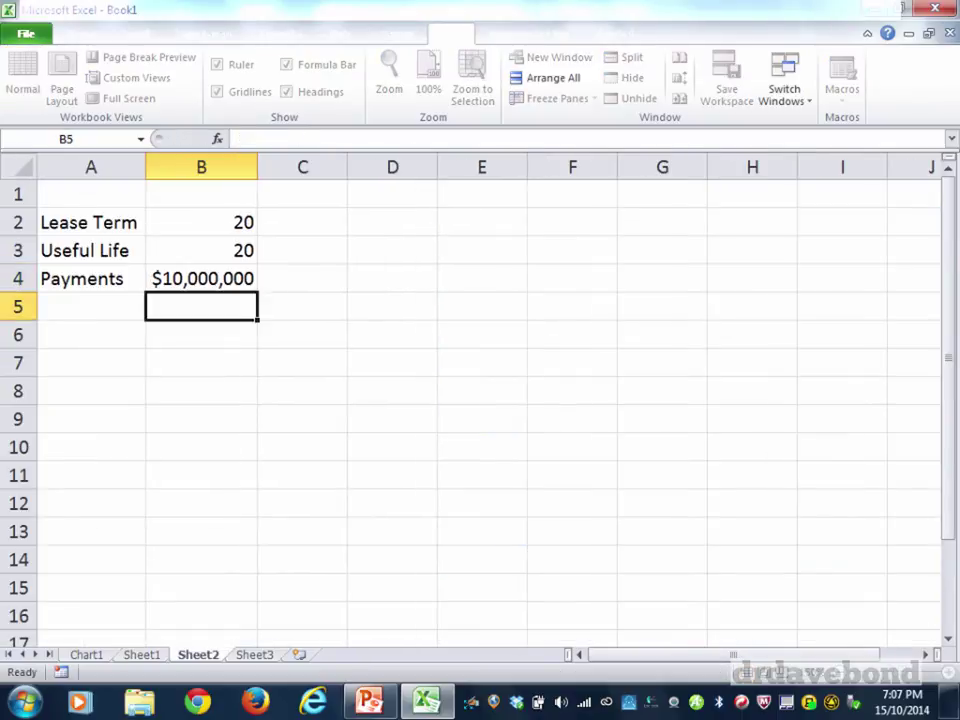
Label cell A5 "Rate" and enter 10% in B5.
key("Left")
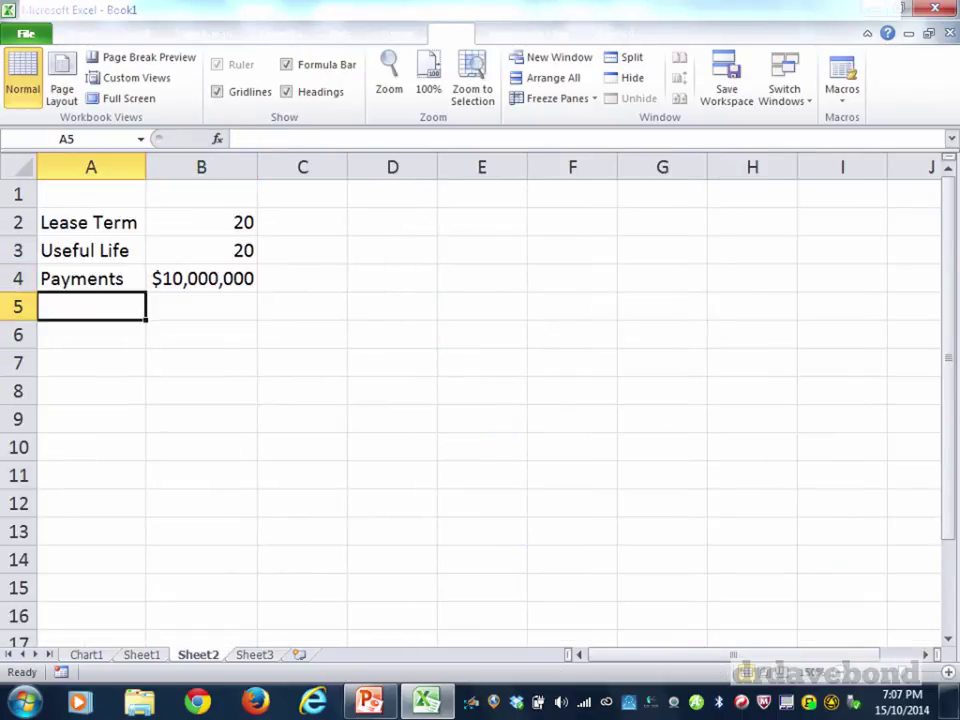
type("Rate")
key("Tab")
type("10%")
key("Tab")
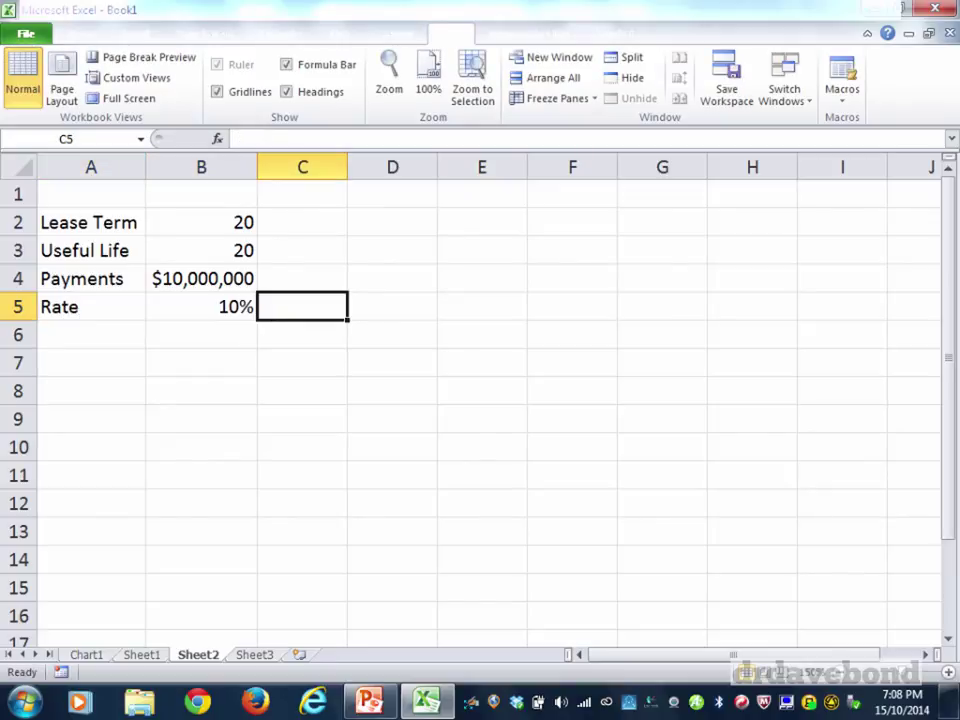
Enter the column heading "Payments" in cell D1.
key("ctrl+Page_Up")
key("ctrl+Page_Down")
key("Up")
key("Up")
key("Up")
key("Up")
key("Right")
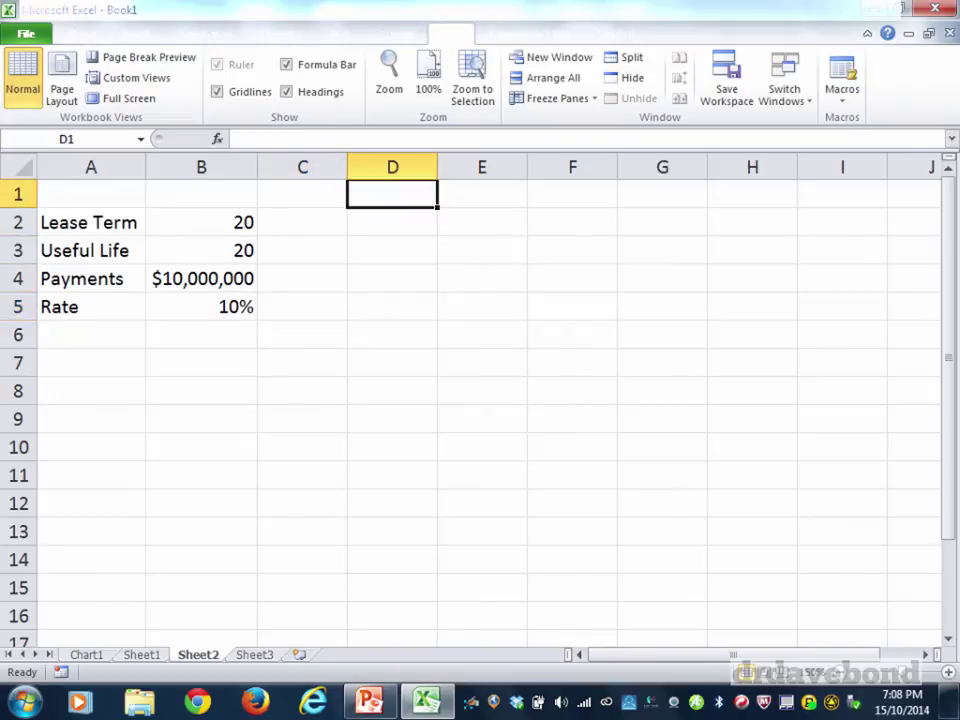
type("Payments")
key("Return")
List the period labels T1 to T20 down column C, starting in C2.
key("Left")
type("T1")
key("Return")
type("T2")
key("Return")
left_click_drag(302, 223, 347, 612)
Link D2 to the lease payment with =$B$4 and fill it down through period T20.
left_click(392, 504)
key("ctrl+Up")
key("Down")
type("=")
key("Left")
key("Left")
key("Down")
key("Down")
key("Return")
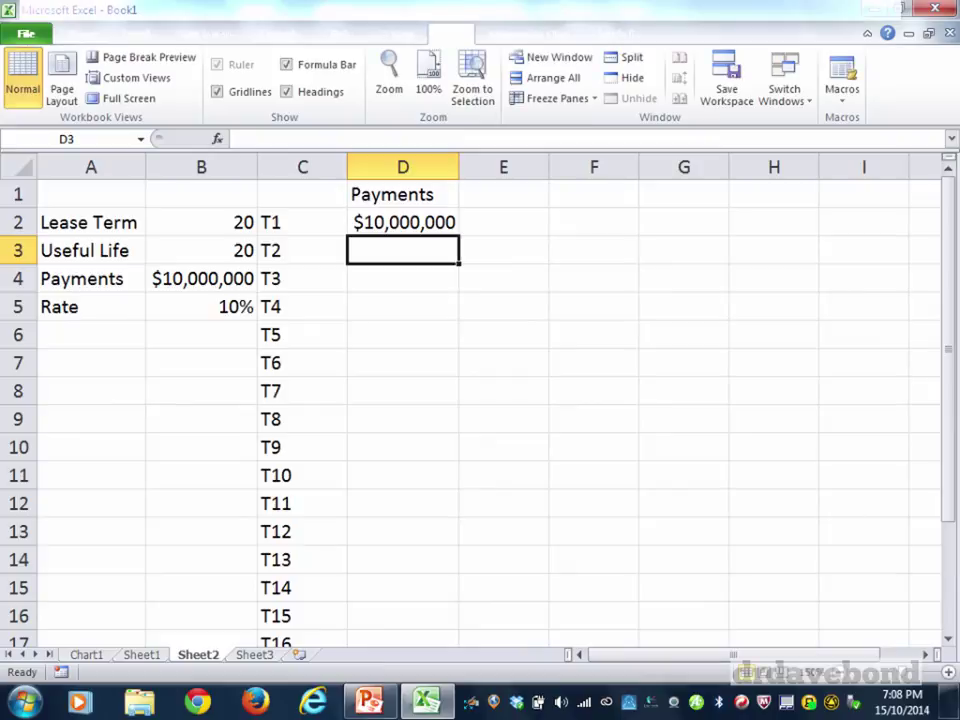
left_click(403, 223)
double_click(459, 236)
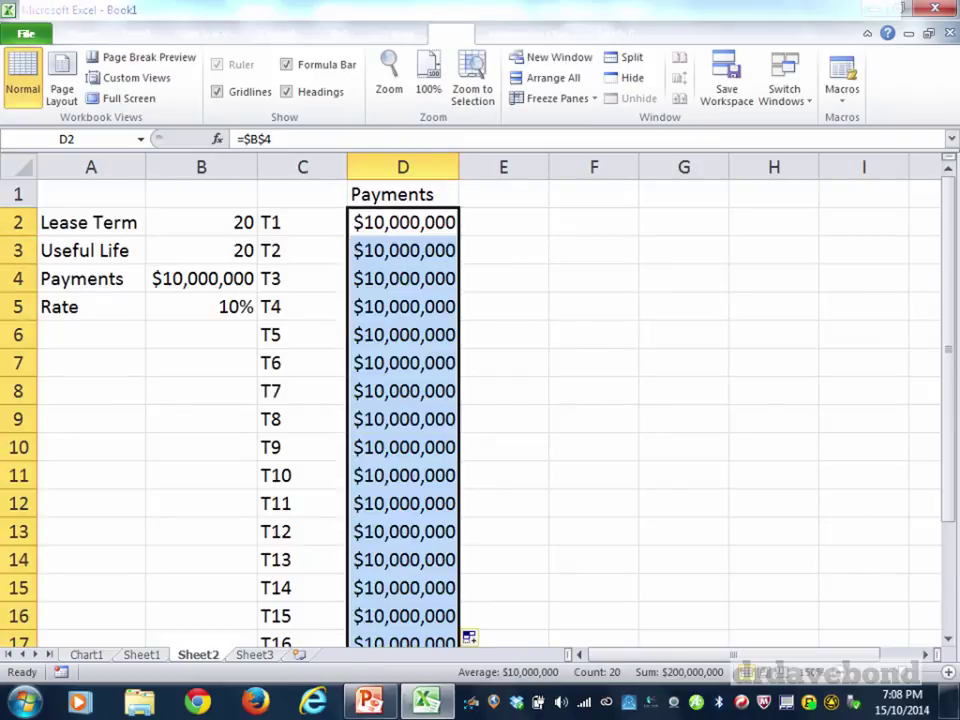
Label cell A7 "NPV" and calculate the present value in B7 with =NPV(B5,D2:D21).
left_click(91, 363)
type("NPV")
key("Tab")
type("=")
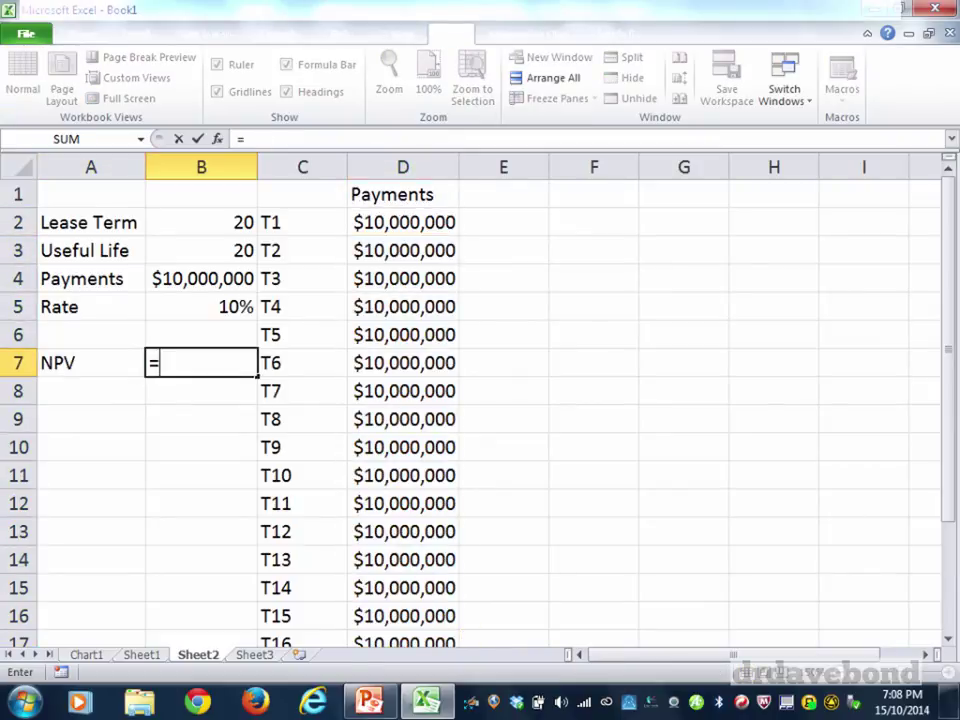
type("npv(")
key("Up")
key("Up")
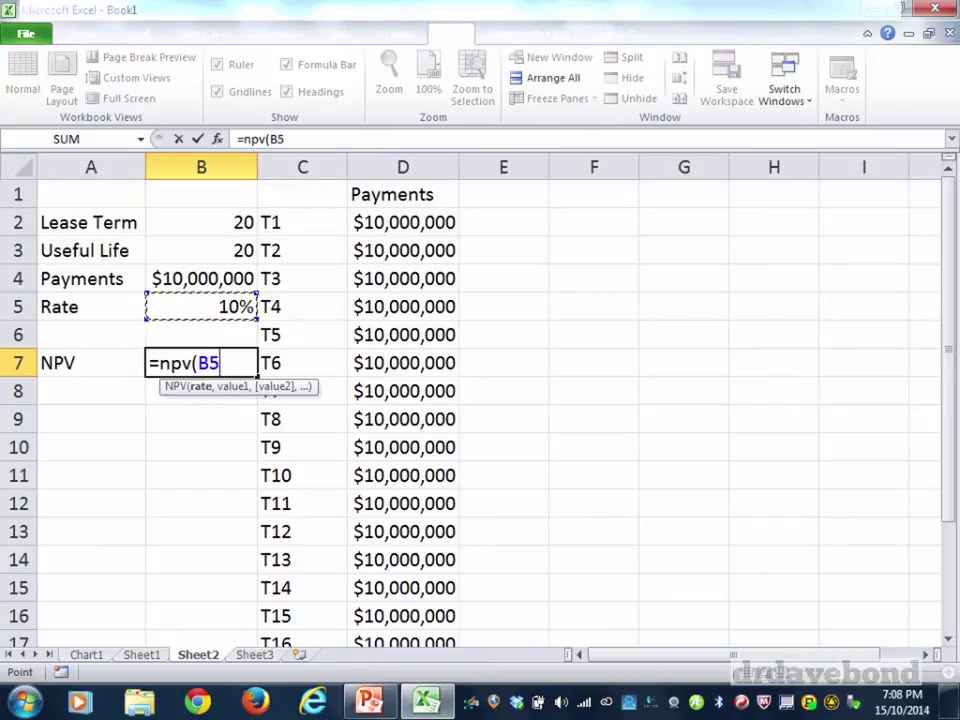
type(",")
left_click_drag(403, 223, 446, 640)
left_click_drag(402, 590, 402, 616)
key("Return")
Format the NPV amount in B7 to show no decimal places.
key("Up")
key("Right")
left_click(70, 33)
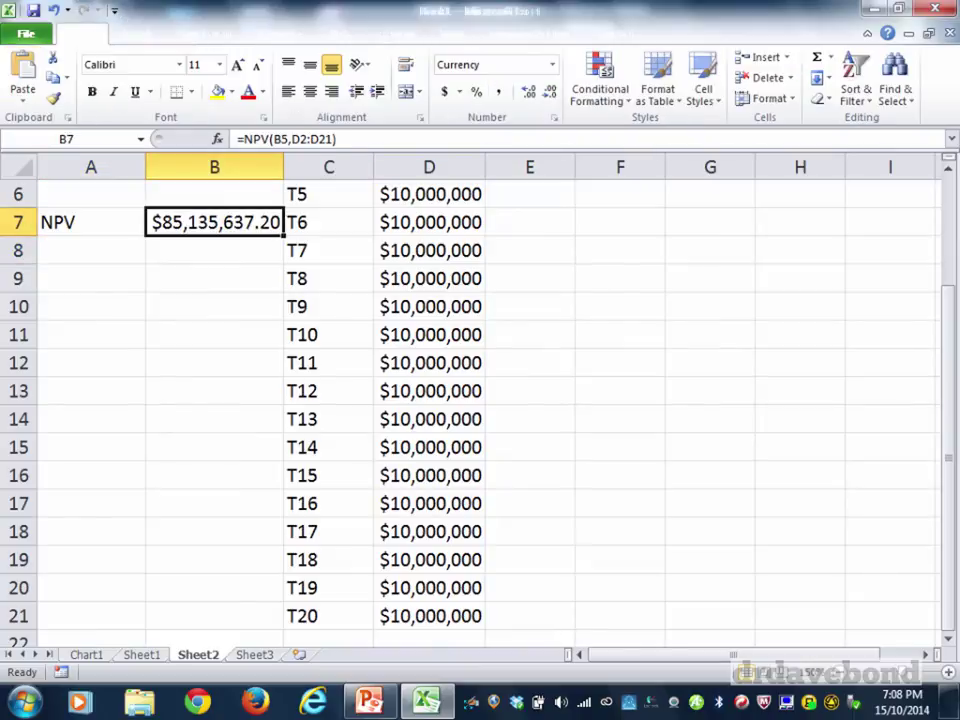
double_click(550, 91)
left_click(225, 279)
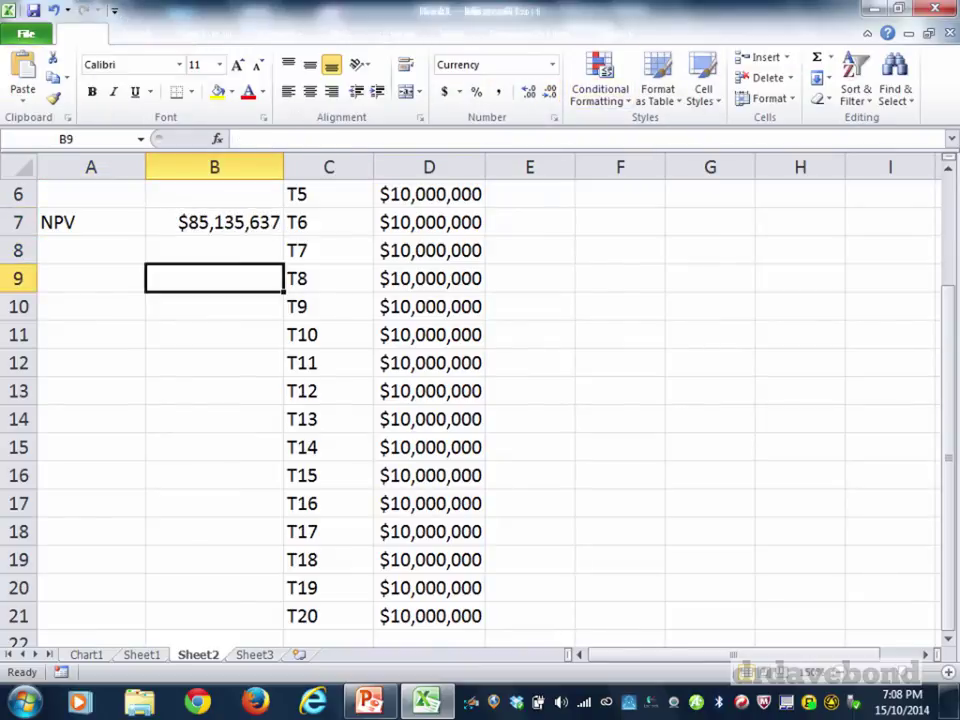
scroll(225, 279, "up", 2)
left_click(225, 363)
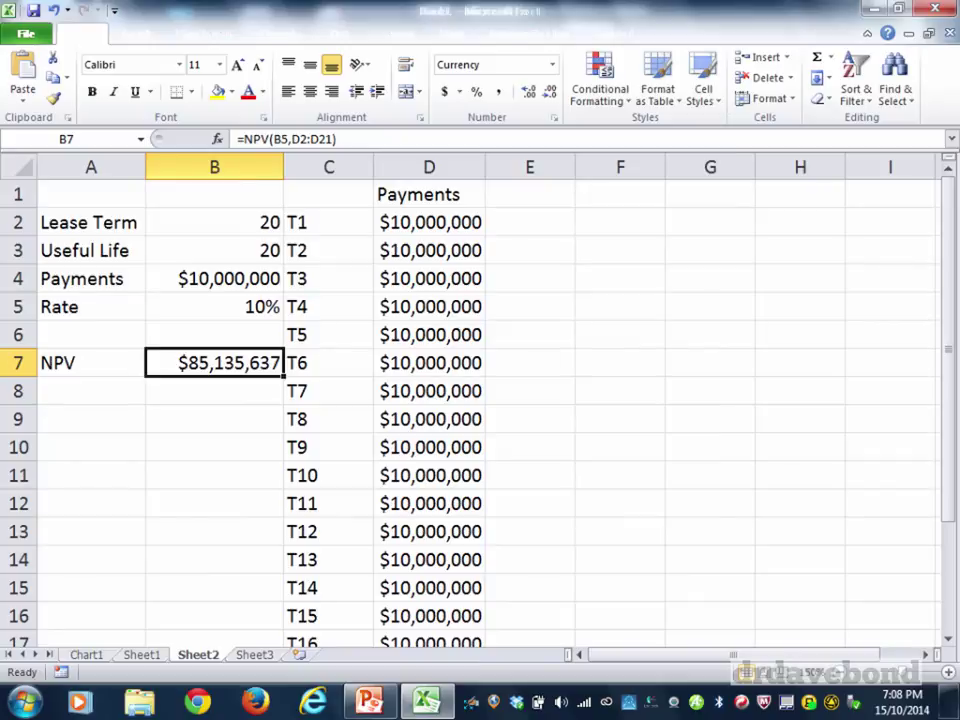
Add the heading "OPEN" in E1 and set the first opening balance in E2 equal to the NPV in B7.
key("Right")
key("Right")
key("Right")
key("Up")
key("Up")
key("Up")
key("Up")
key("Up")
key("Up")
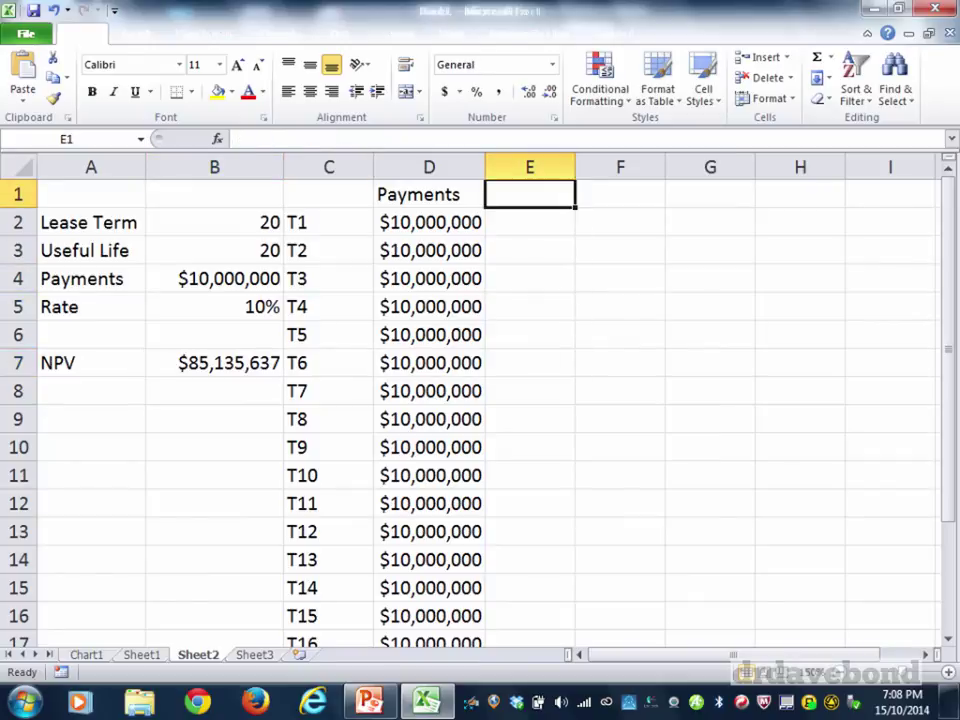
type("OPEN")
key("Return")
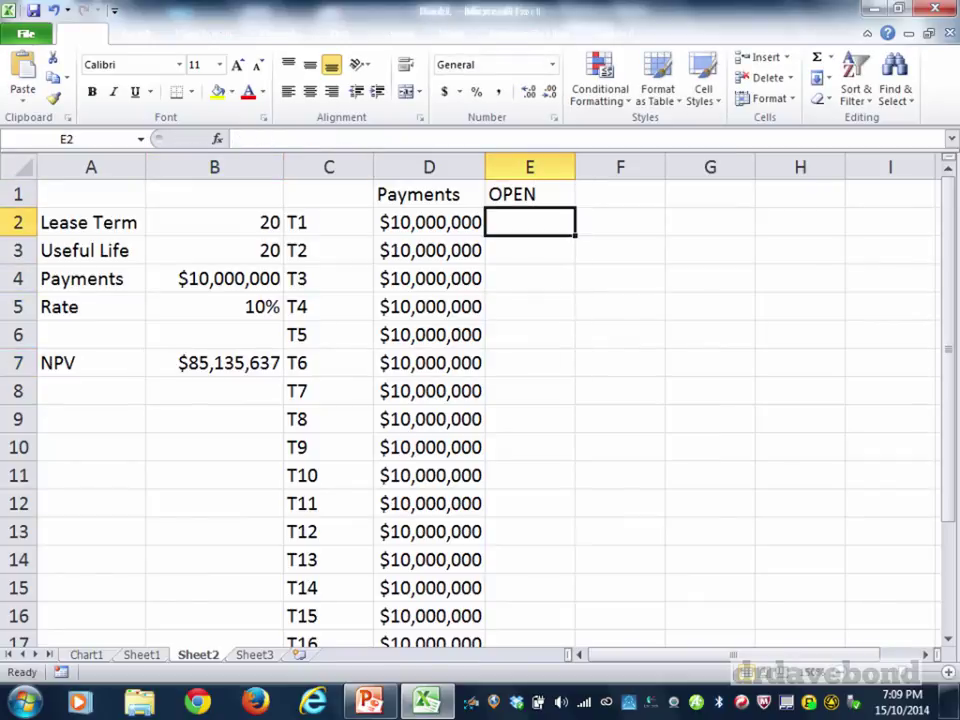
type("=")
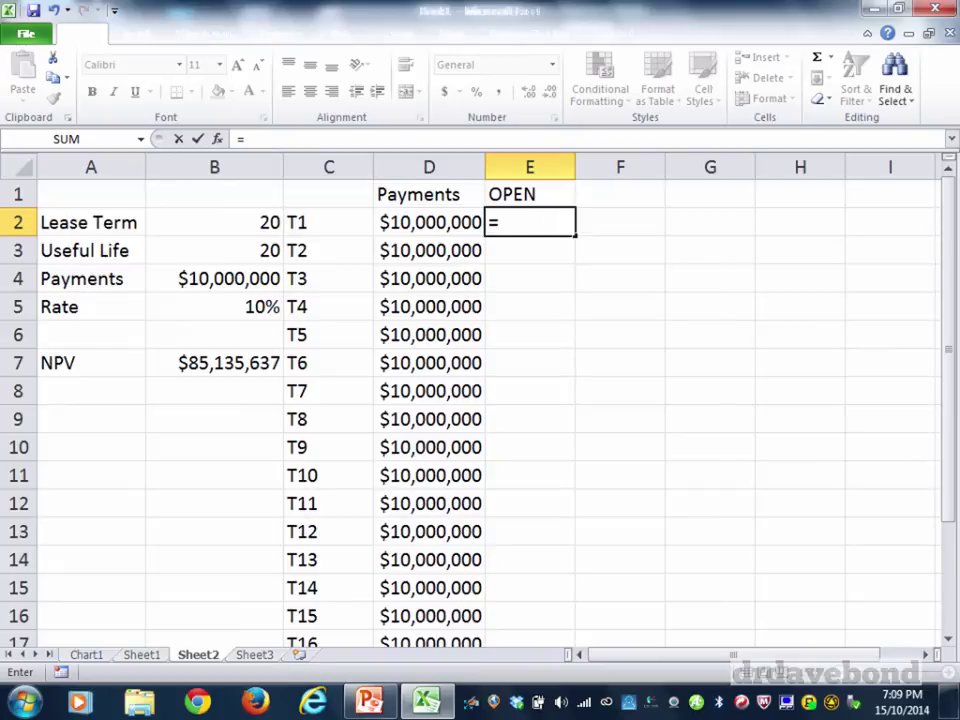
left_click(215, 363)
key("Return")
left_click(641, 222)
left_click(641, 194)
type("Pay")
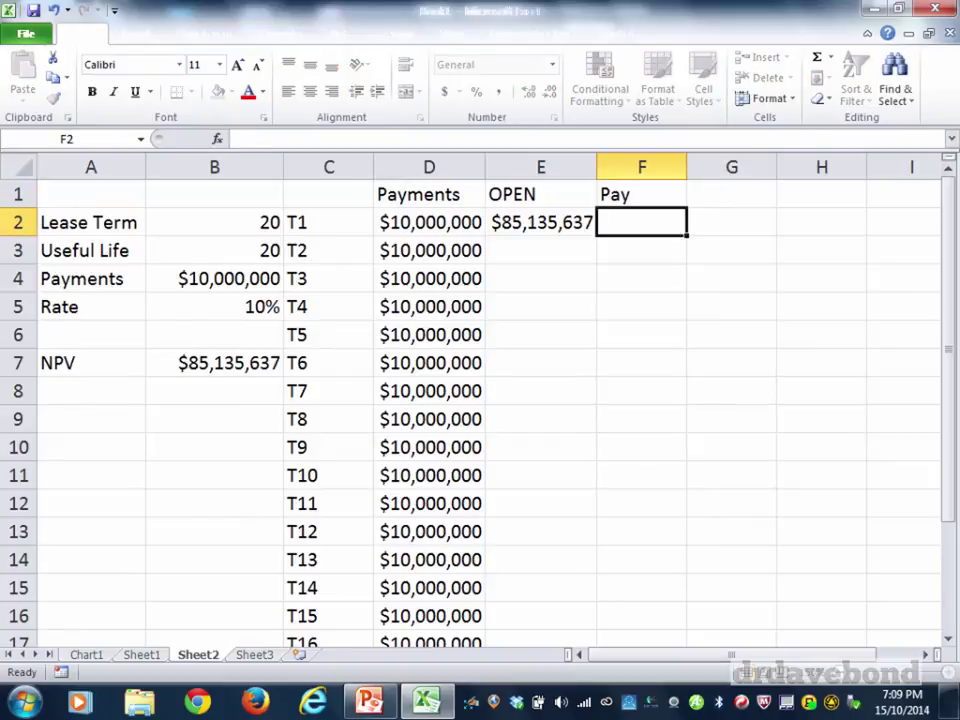
key("Return")
key("Up")
key("BackSpace")
key("Return")
Add the heading "Int" in F1 and calculate interest in F2 as =E2*$B$5, shown without decimals.
key("Up")
type("Int")
key("Return")
type("=")
key("Left")
type("*")
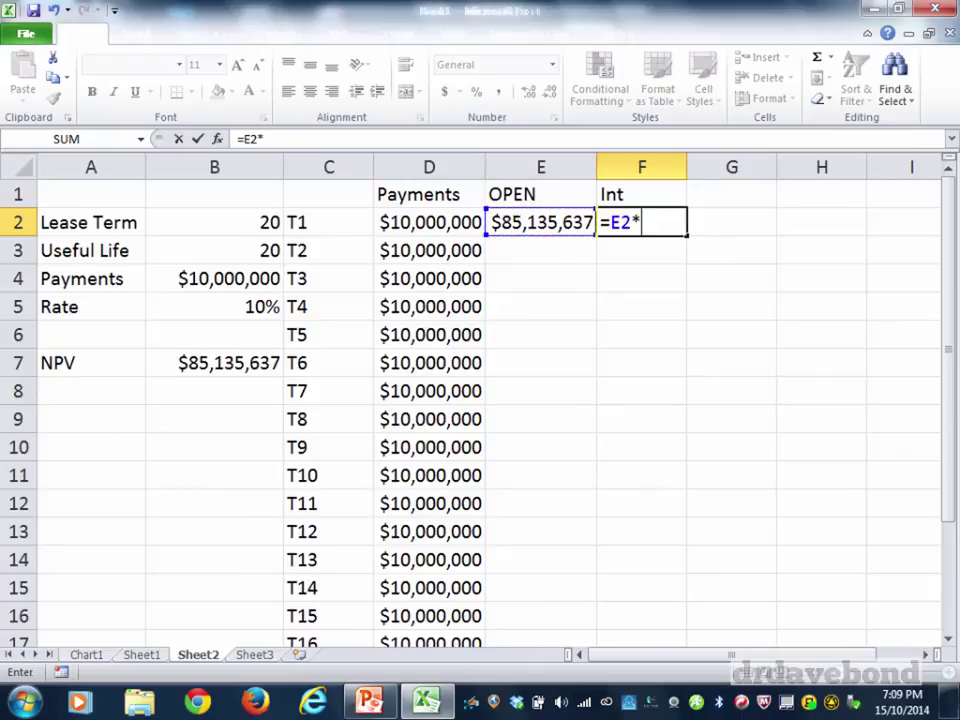
left_click(214, 307)
key("F4")
key("ctrl+Return")
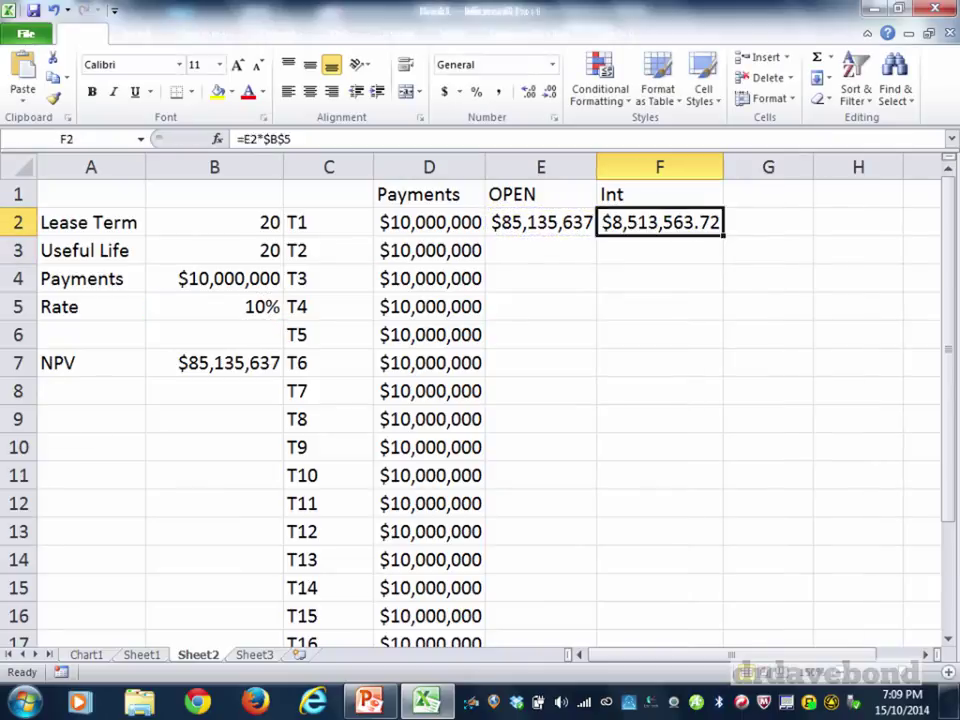
double_click(550, 92)
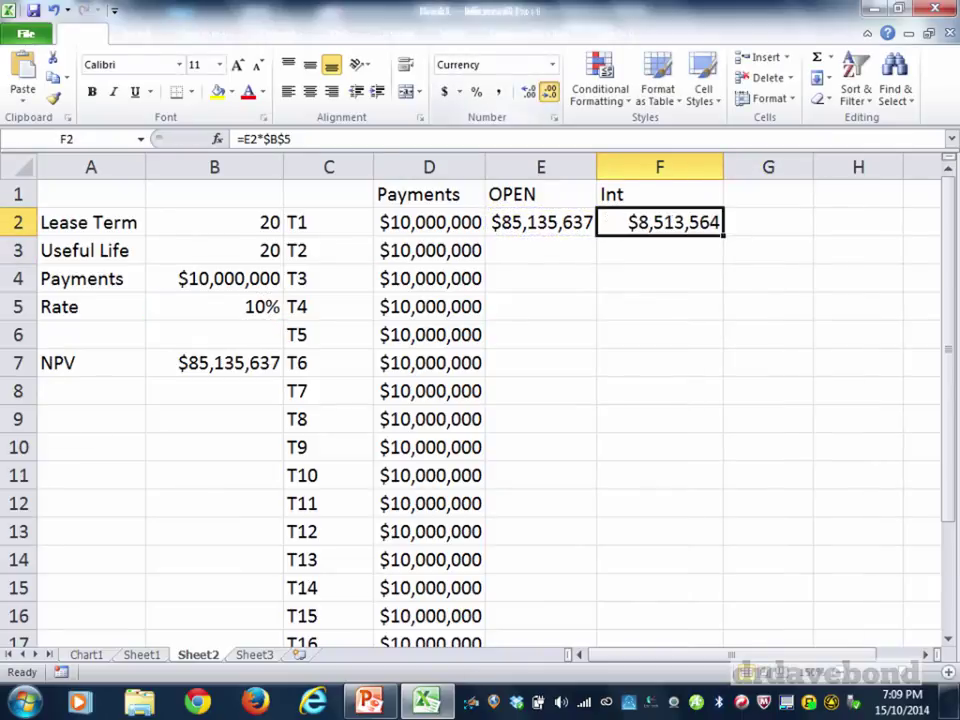
Add the heading "Close" in G1 and calculate the closing balance in G2 as =E2-D2+F2.
key("Right")
key("Up")
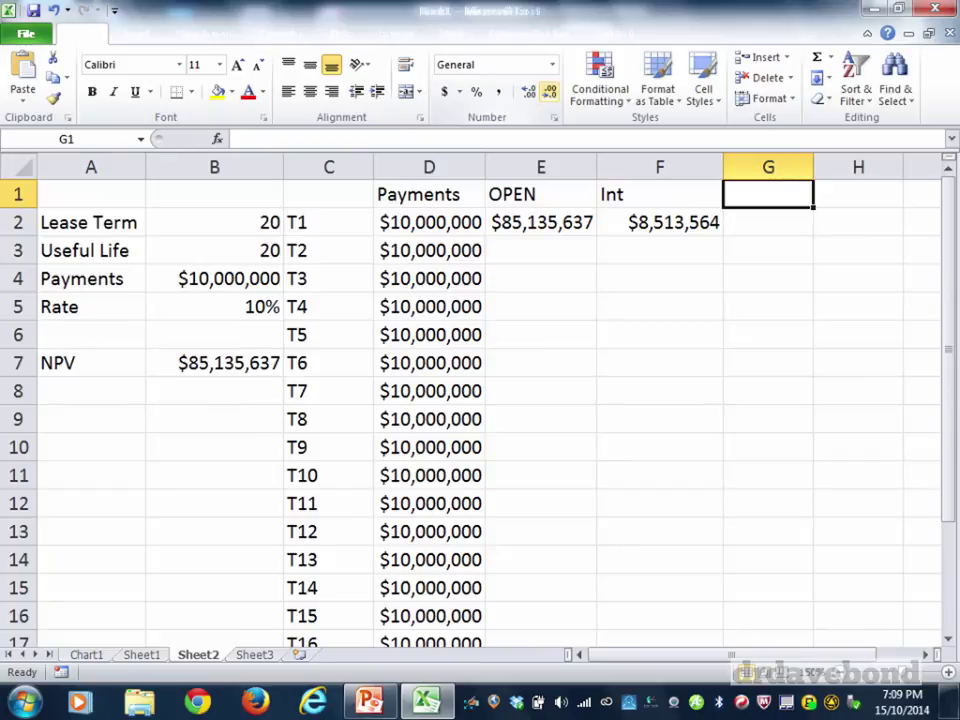
type("Close")
key("Return")
type("=")
key("Left")
key("Left")
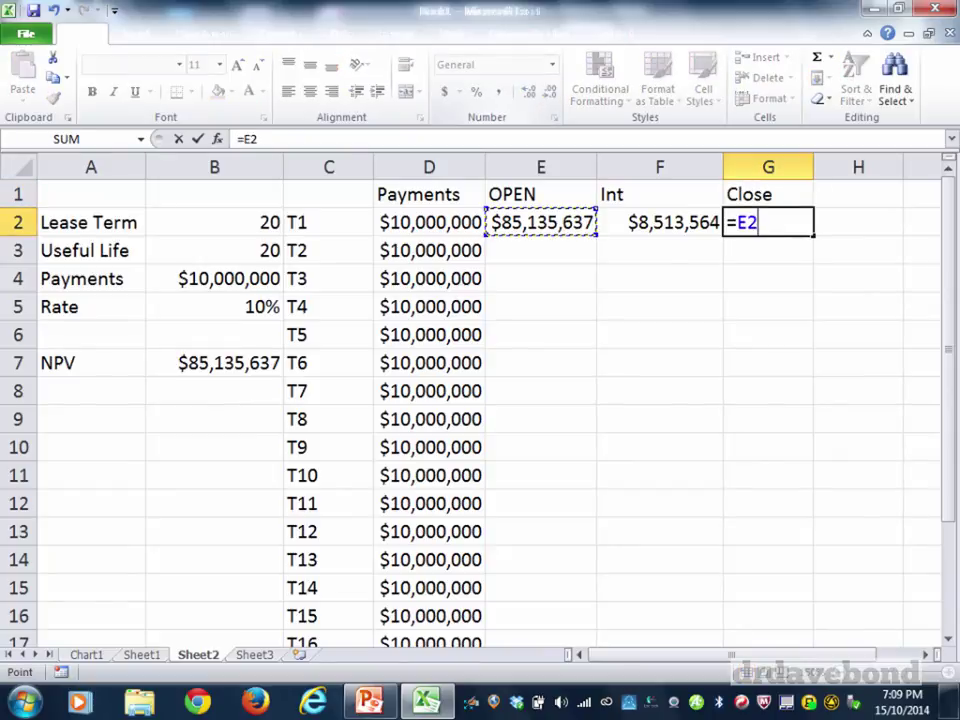
type("-")
key("Left")
key("Left")
key("Left")
type("+")
key("Left")
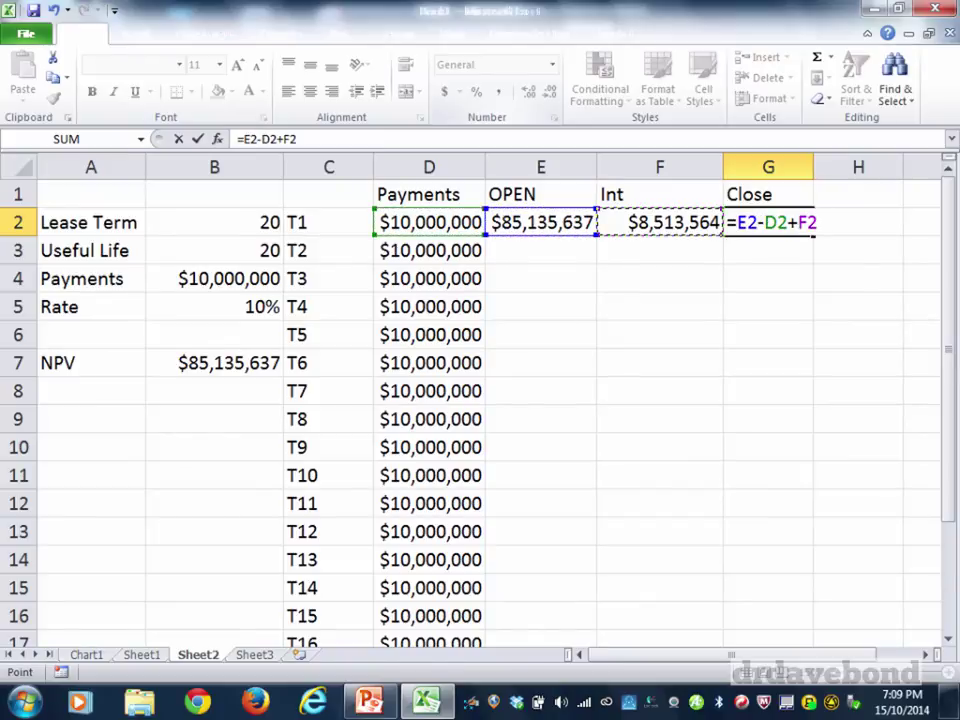
key("Return")
Set the T2 opening balance in E3 equal to the T1 closing balance with =G2.
key("Left")
key("Left")
type("=")
key("Up")
key("Right")
key("Right")
key("Return")
Copy the interest and closing balance formulas in F2:G2 down to row 3.
key("Up")
key("Right")
key("Left")
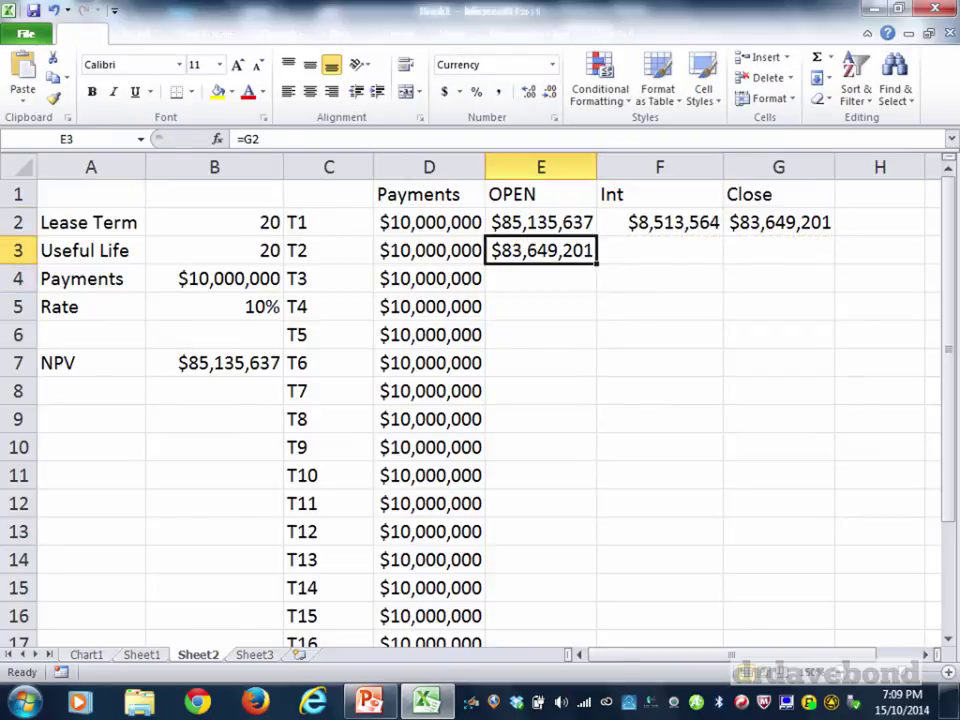
left_click_drag(659, 222, 779, 222)
left_click_drag(835, 236, 836, 262)
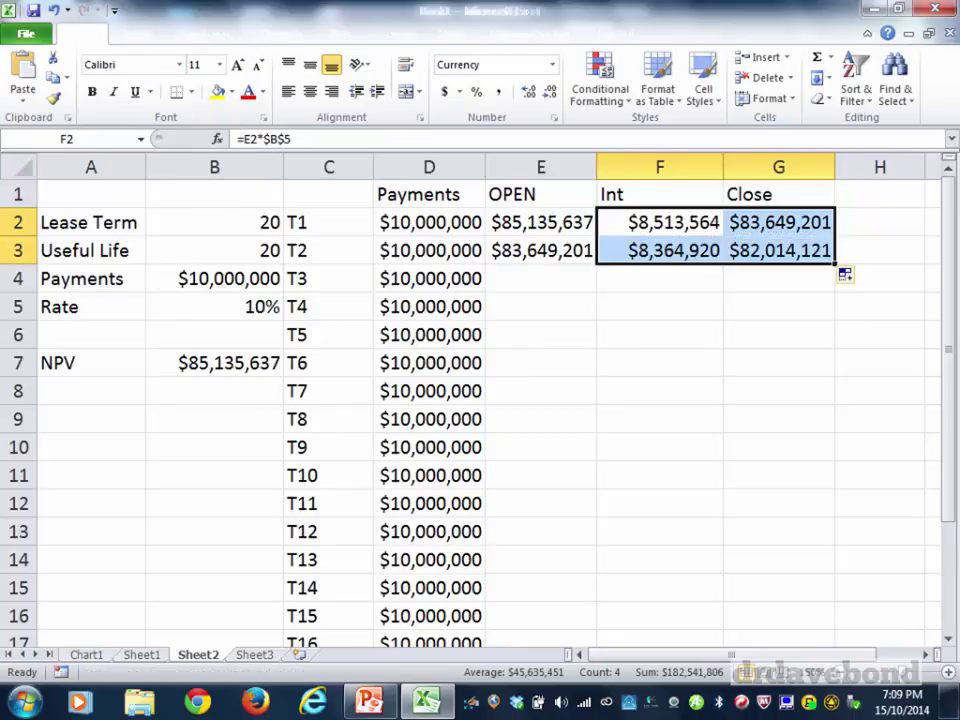
Copy the opening, interest and closing balance formulas in E3:G3 down to the T20 row.
left_click_drag(540, 250, 779, 250)
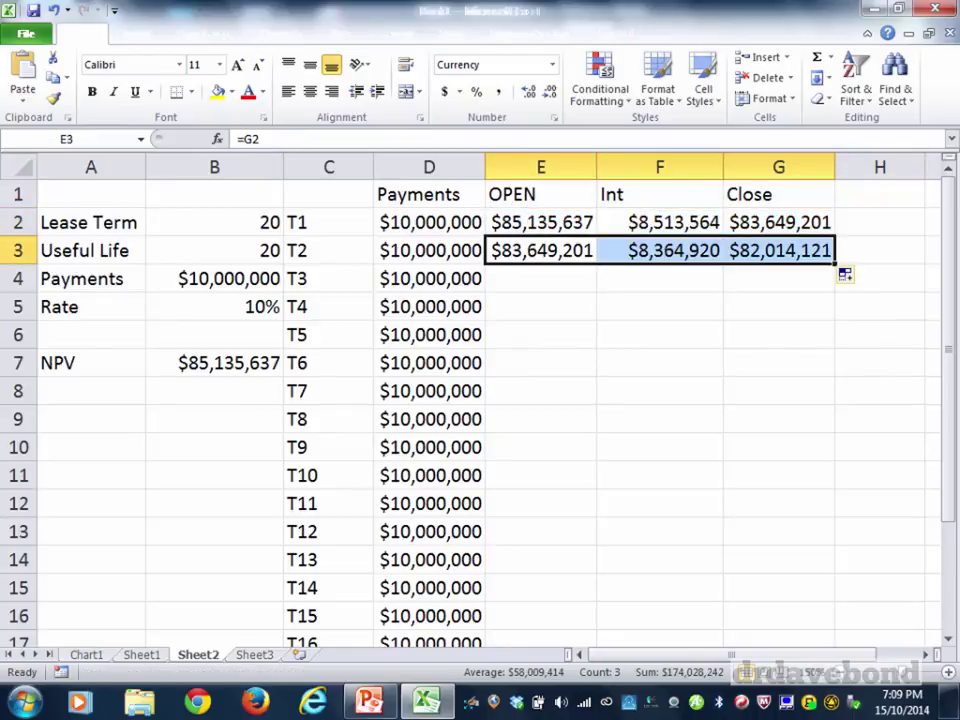
double_click(835, 263)
left_click(880, 335)
key("Page_Down")
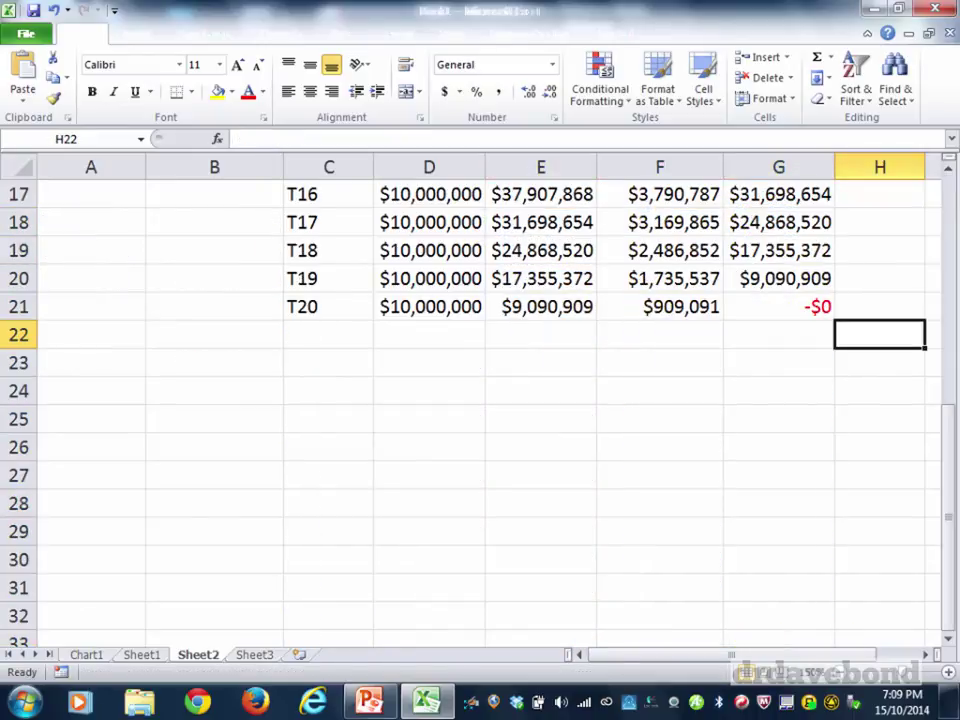
Review the first-period formulas in the payments, opening, interest and closing columns.
key("Up")
key("Up")
key("Up")
key("Up")
key("Up")
key("Up")
key("Up")
key("Up")
key("Up")
key("Up")
key("Up")
key("Up")
key("Up")
key("Up")
key("Up")
key("Up")
key("Up")
key("Up")
key("Up")
key("Up")
key("Left")
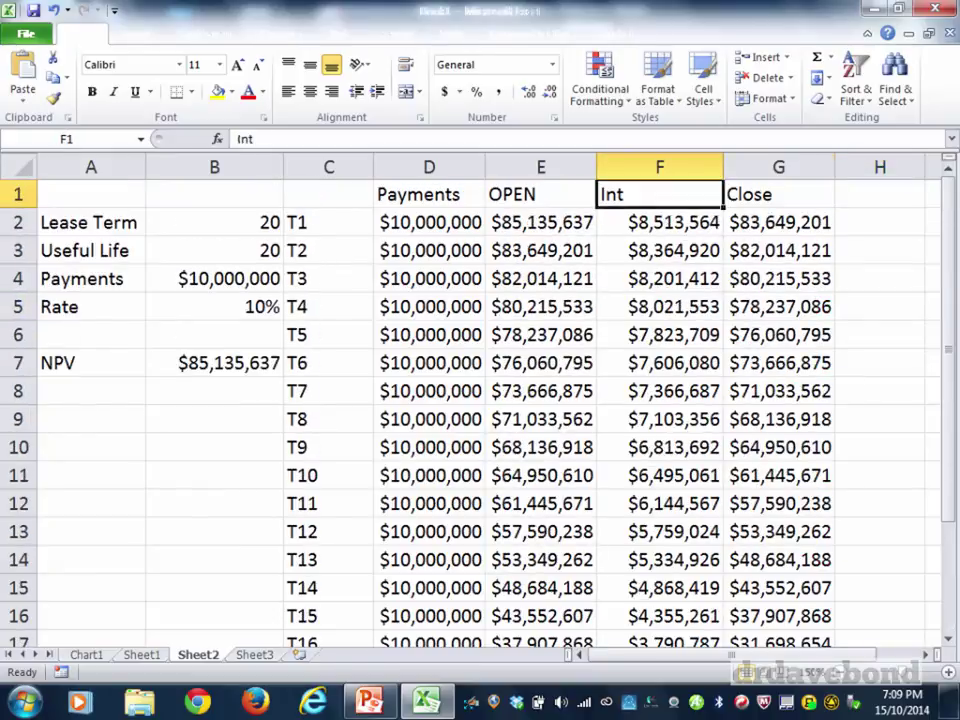
key("Left")
key("Left")
key("Left")
key("Down")
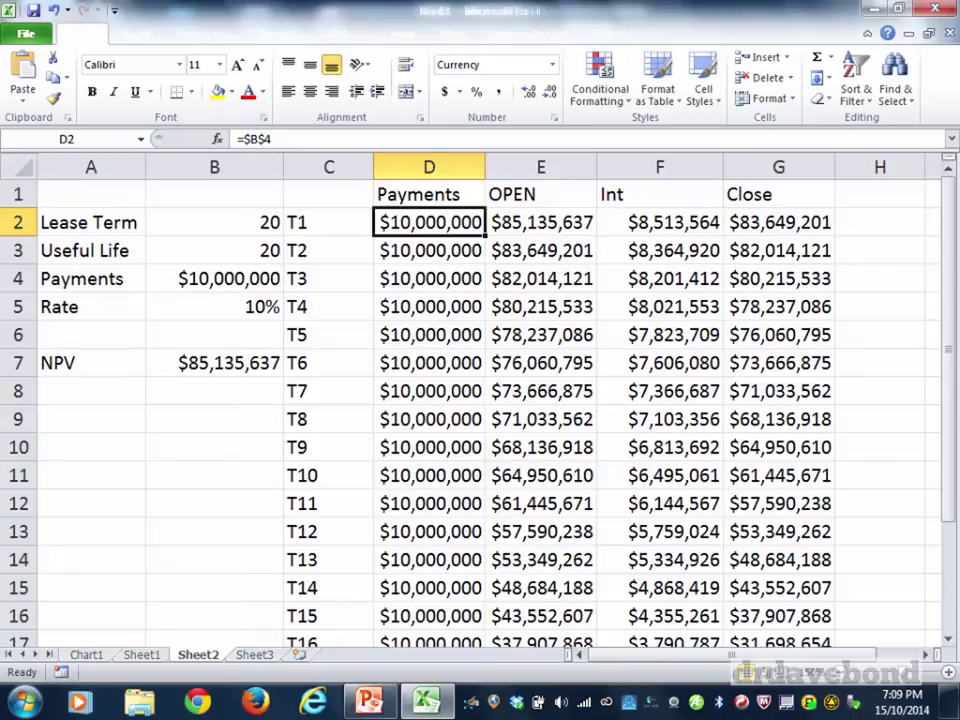
key("Up")
key("Right")
key("Down")
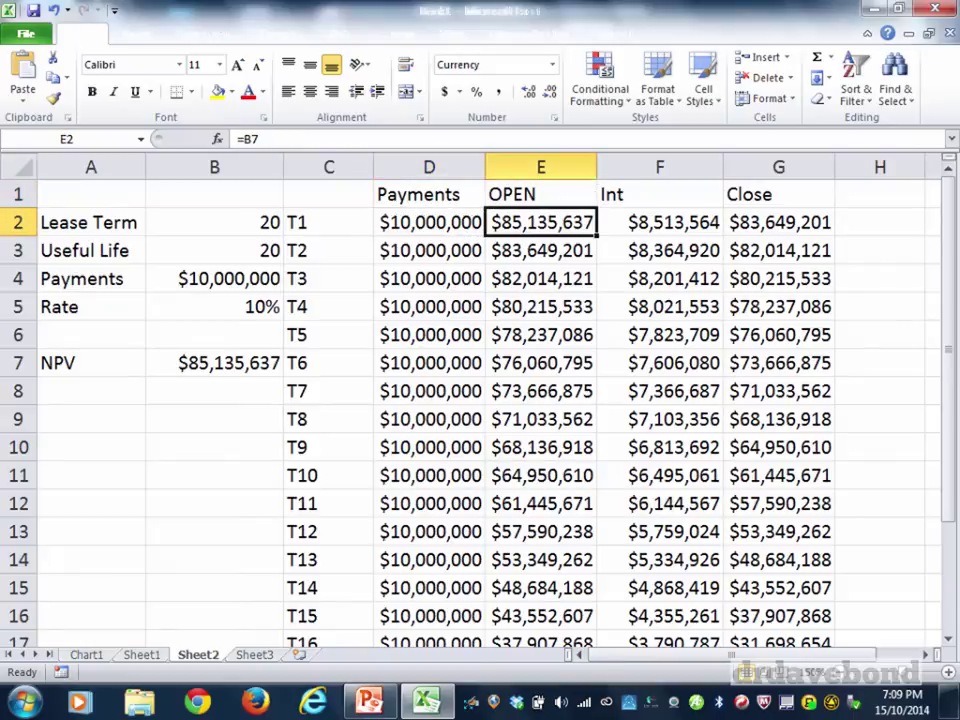
key("Right")
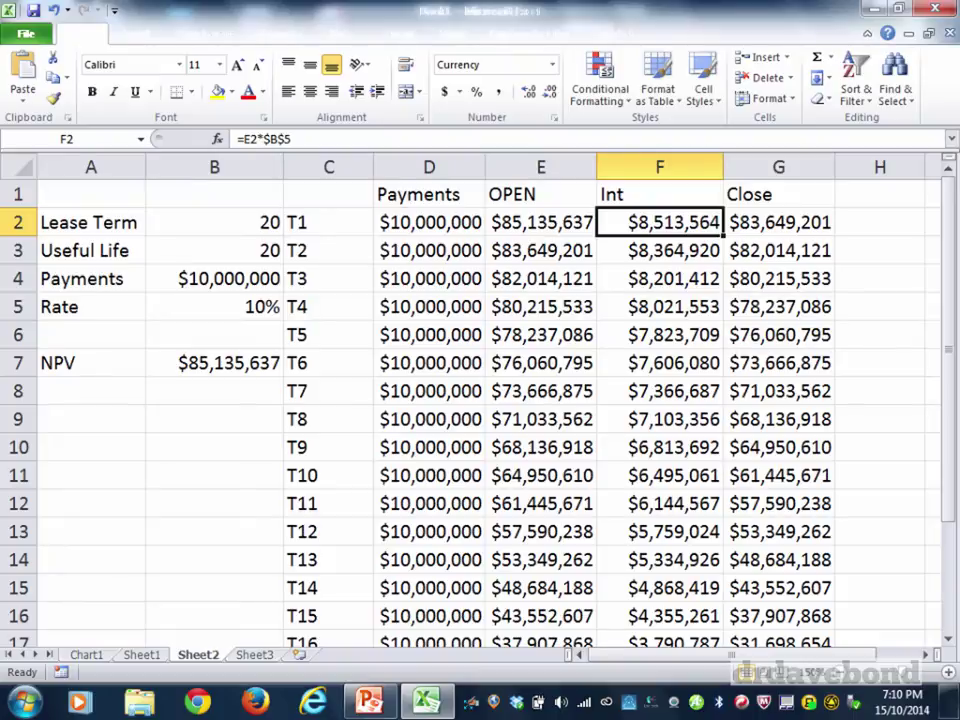
key("Left")
key("Right")
key("Right")
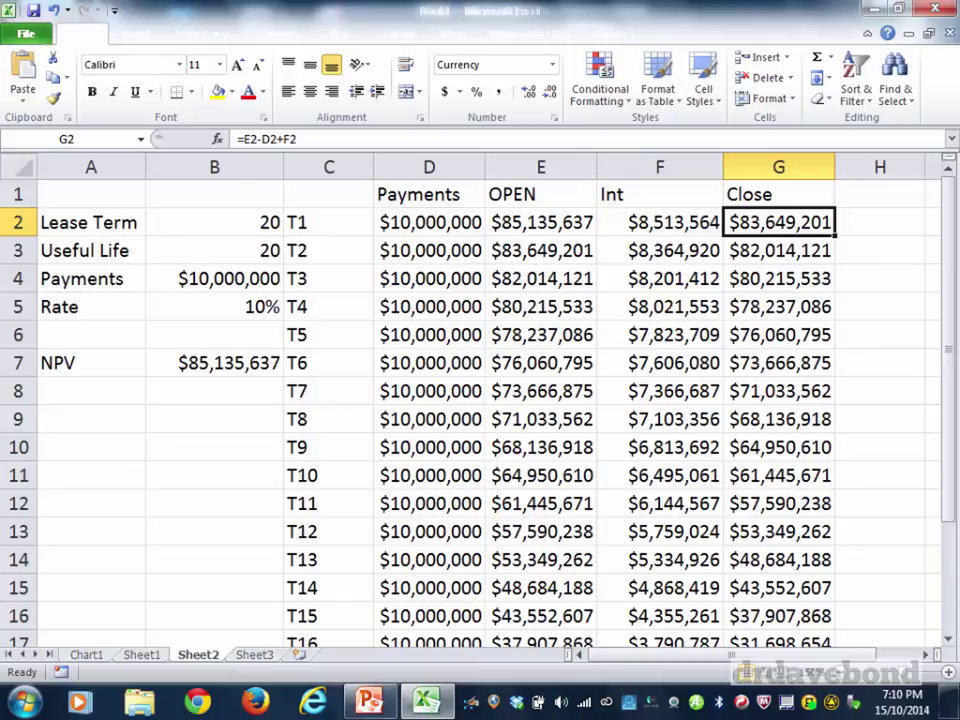
key("Right")
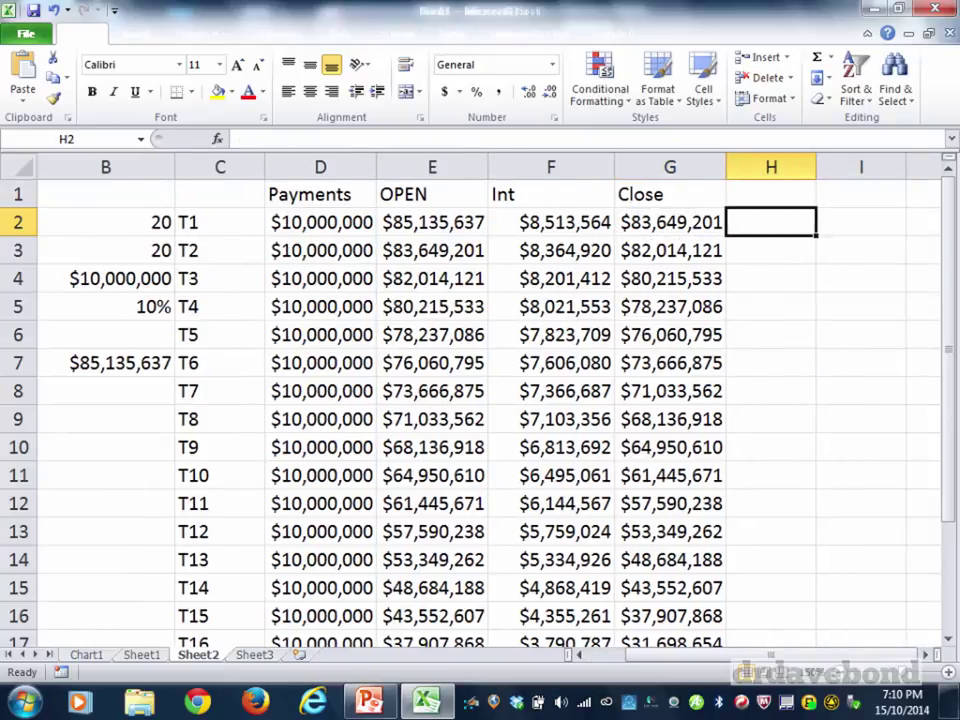
key("Left")
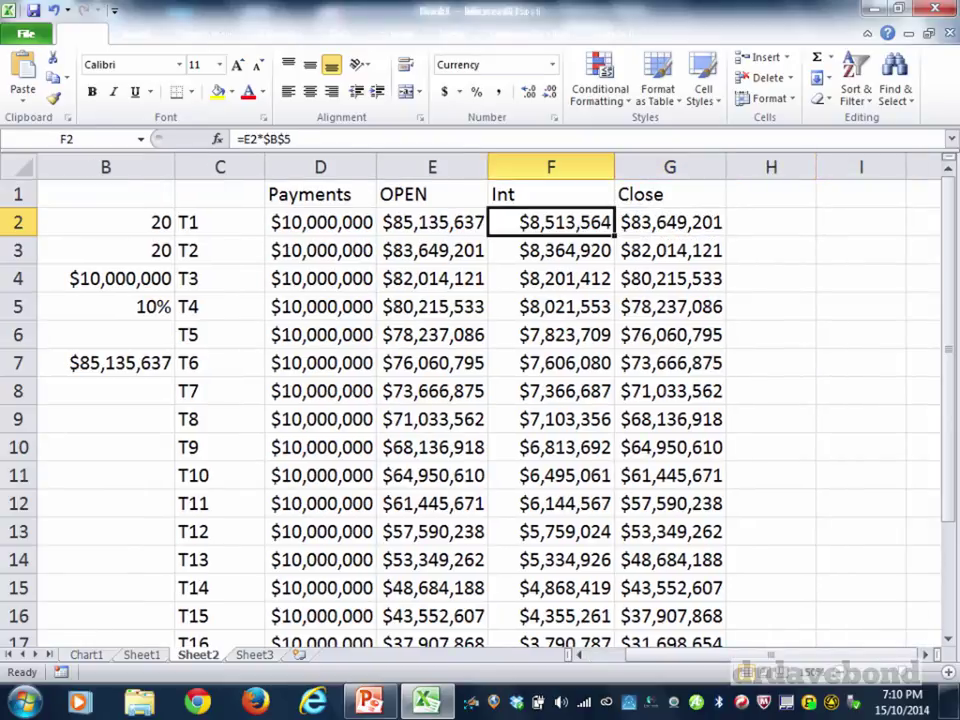
Change the interest heading in F1 to "INT EXP".
left_click(551, 194)
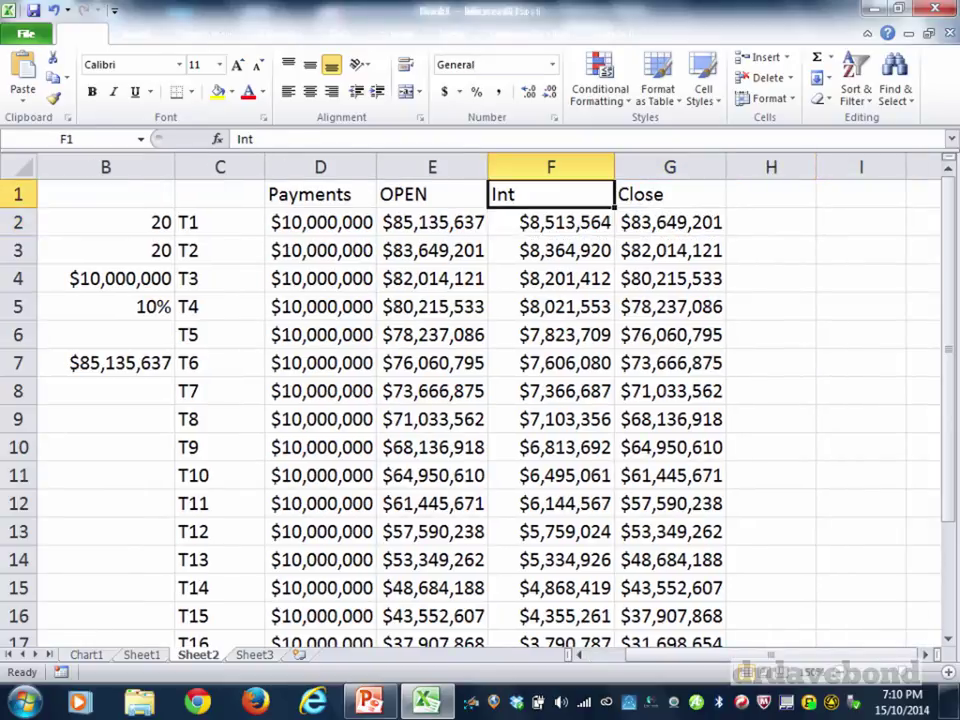
type("INT EXP")
key("Return")
Insert a line chart of the interest expense column, F1:F21.
left_click_drag(550, 194, 560, 620)
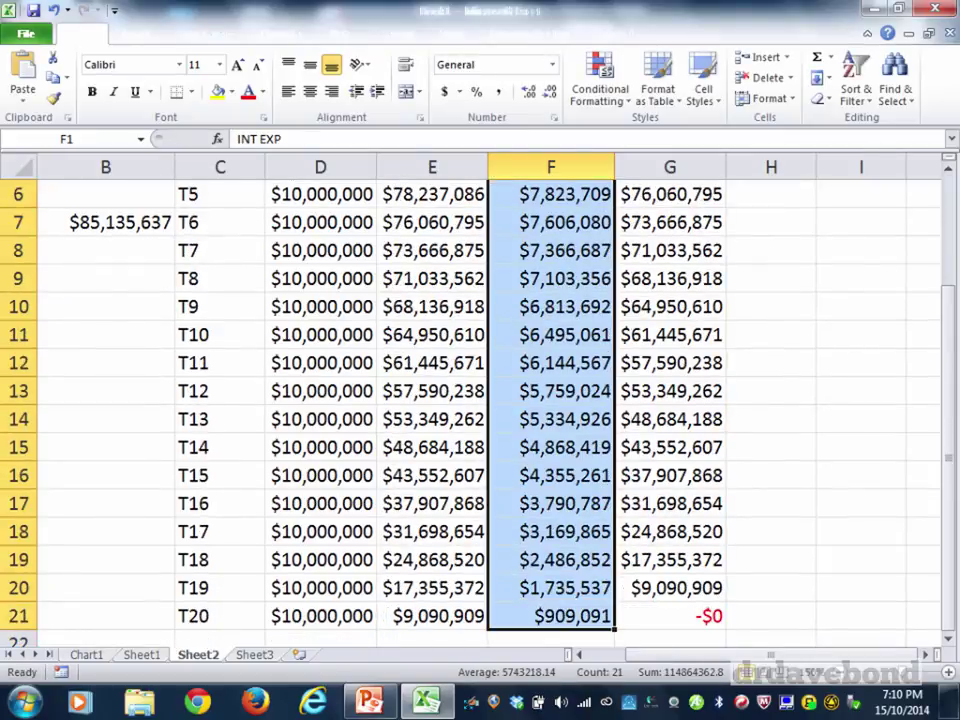
left_click(137, 34)
left_click(205, 34)
scroll(45, 30, "up", 1)
left_click(343, 56)
left_click(349, 111)
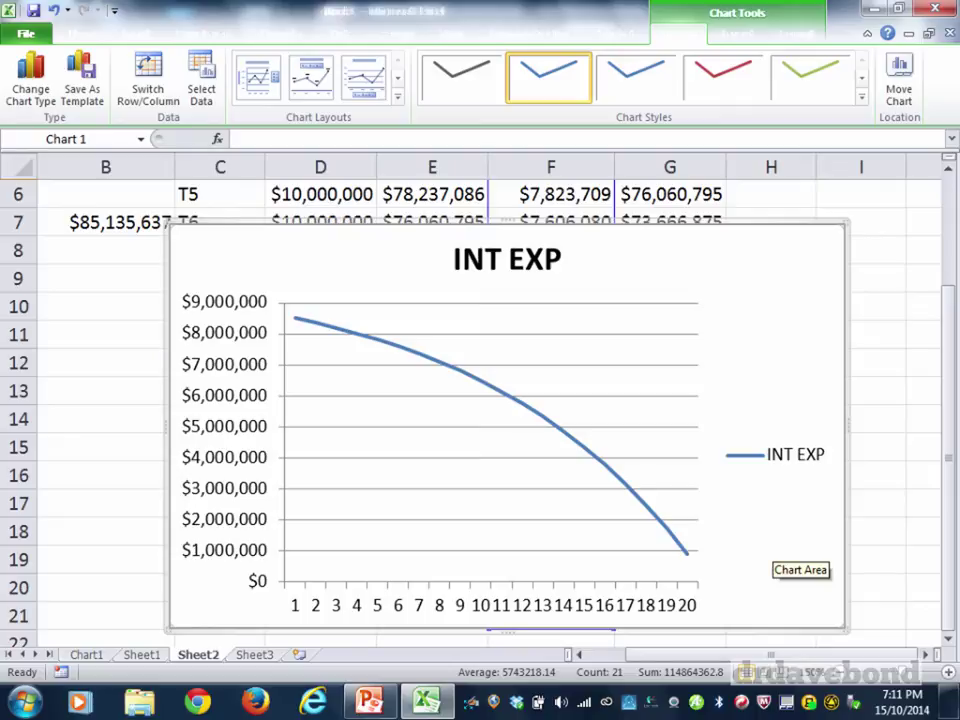
Cut the INT EXP chart from the worksheet.
left_click(877, 307)
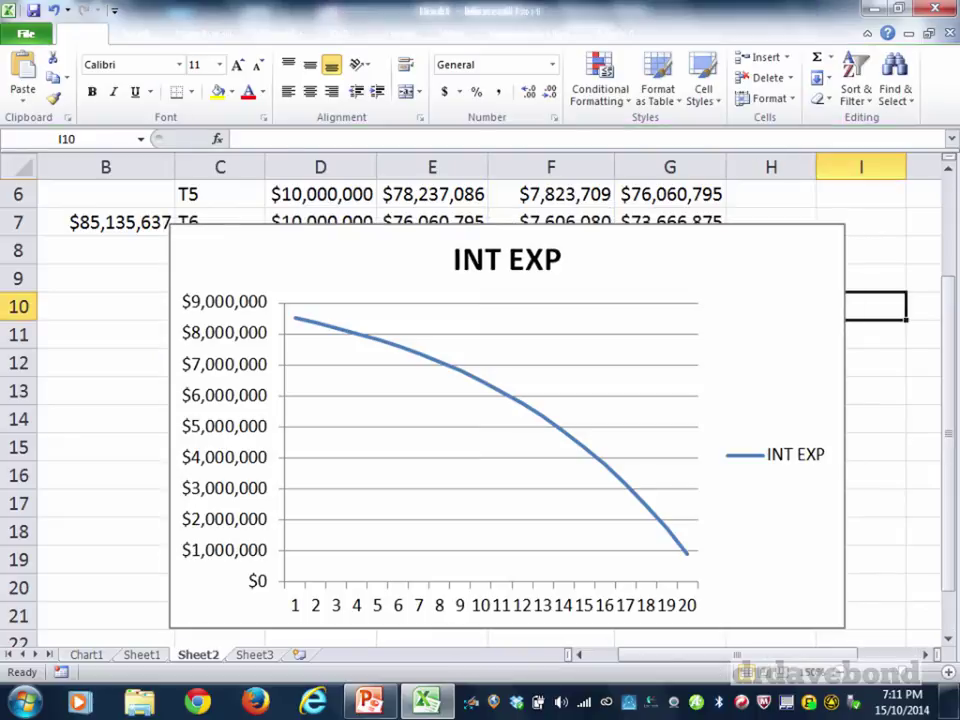
right_click(778, 289)
left_click(815, 301)
left_click(771, 250)
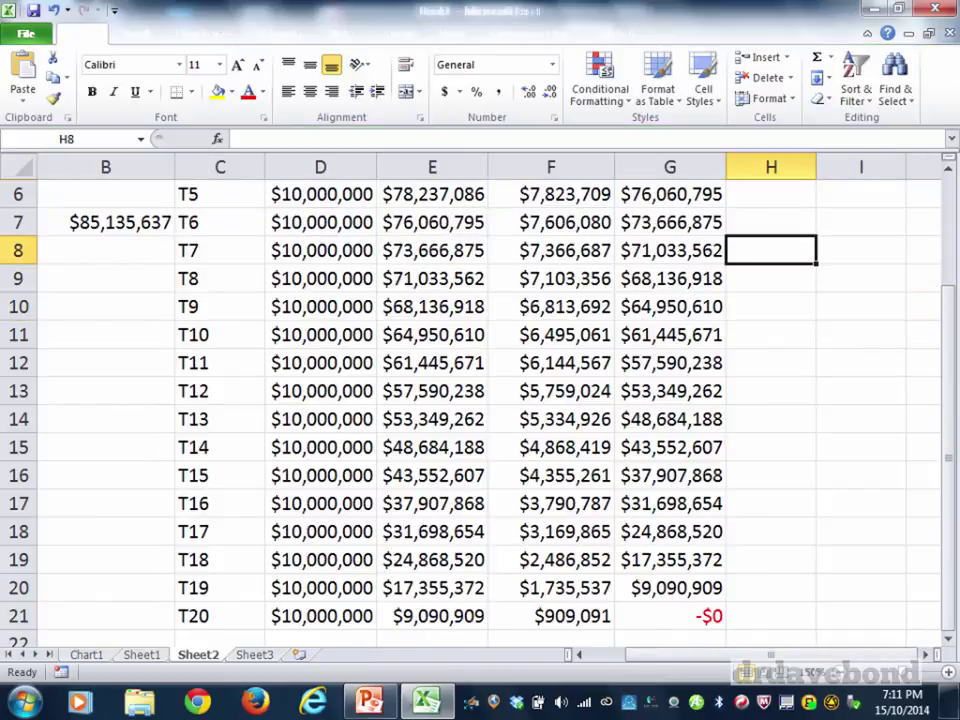
Add the heading "DEP EXP" in H1 and calculate depreciation in H2 as =$E$2/20.
scroll(771, 300, "up", 2)
left_click(771, 363)
key("Up")
key("Up")
key("Up")
key("Up")
key("Up")
key("Up")
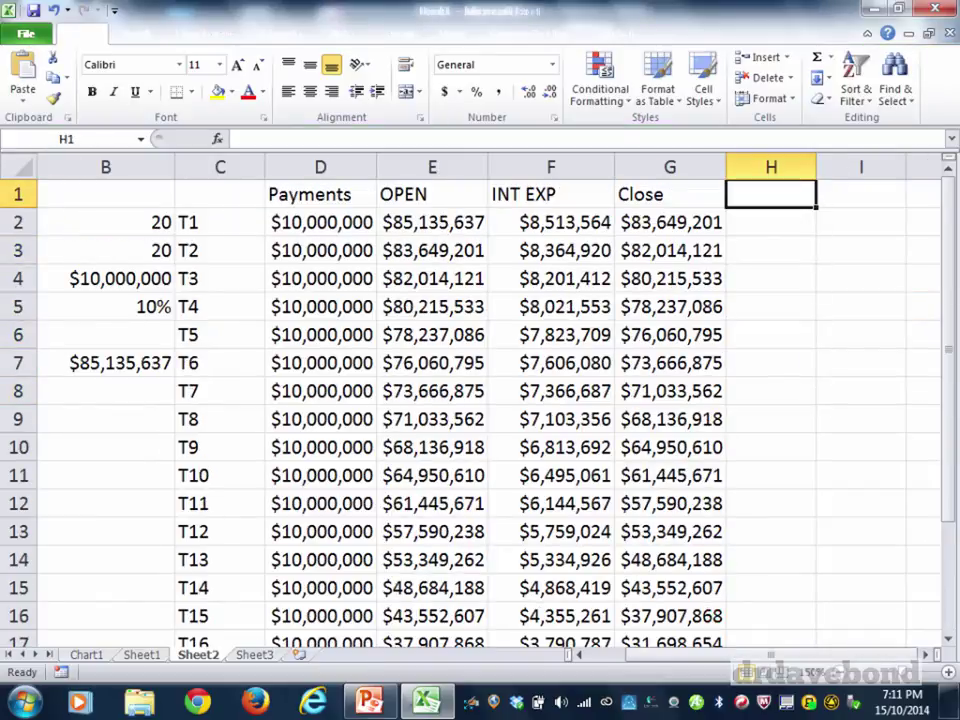
type("DEP EXP")
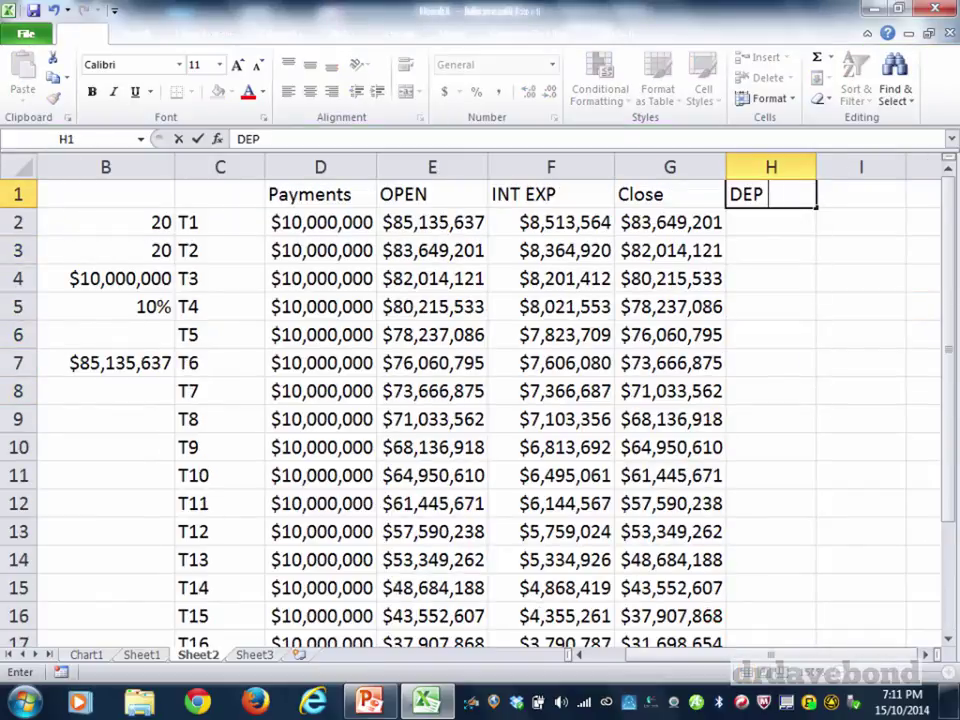
key("Return")
type("=")
key("Left")
key("Left")
key("Left")
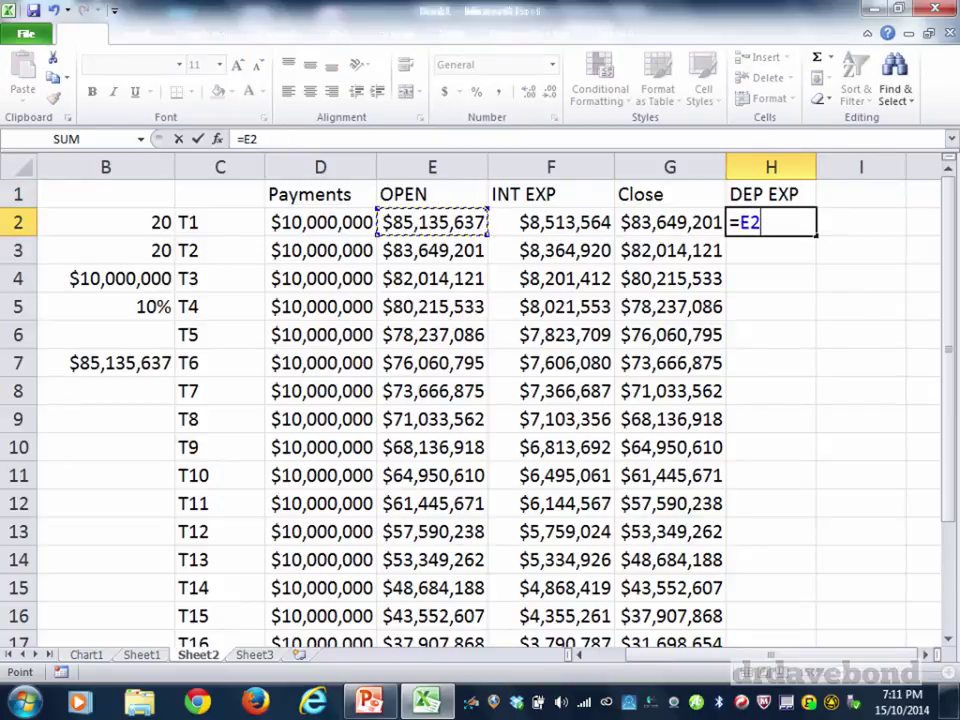
key("F4")
type("/20")
key("Return")
Show the H2 depreciation without decimals and copy its formula down to the T20 row.
left_click(789, 222)
left_click(550, 92)
left_click(550, 92)
double_click(852, 236)
left_click(789, 279)
double_click(852, 167)
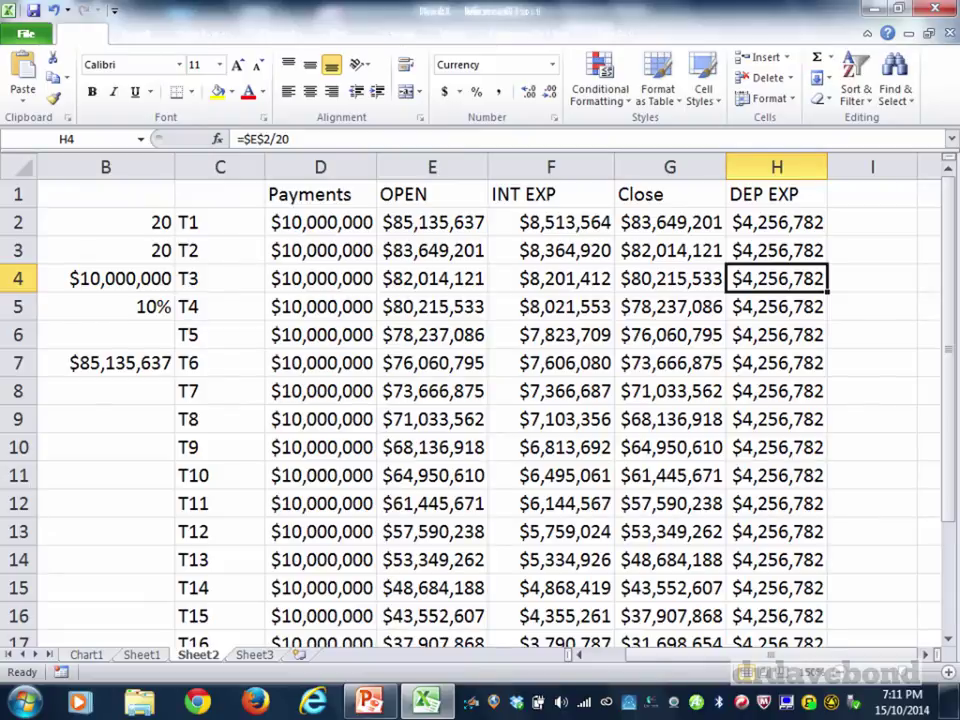
Add the heading "TOTAL" in I1 and calculate the total expense in I2 as =H2+F2.
left_click(872, 194)
type("TOTAL")
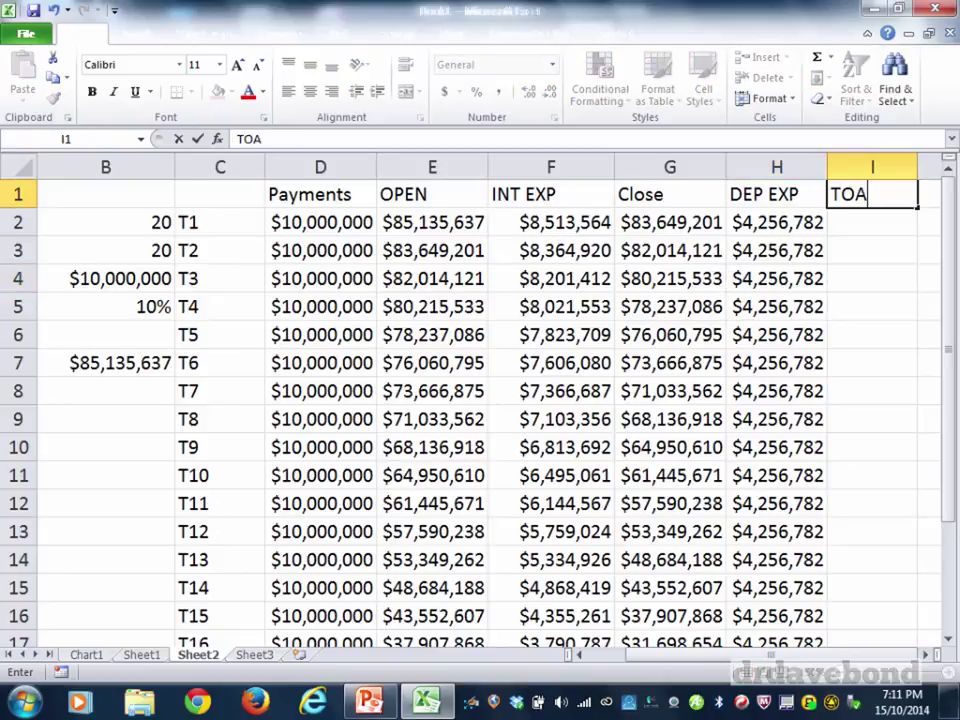
key("Return")
type("=H2+H2+H2")
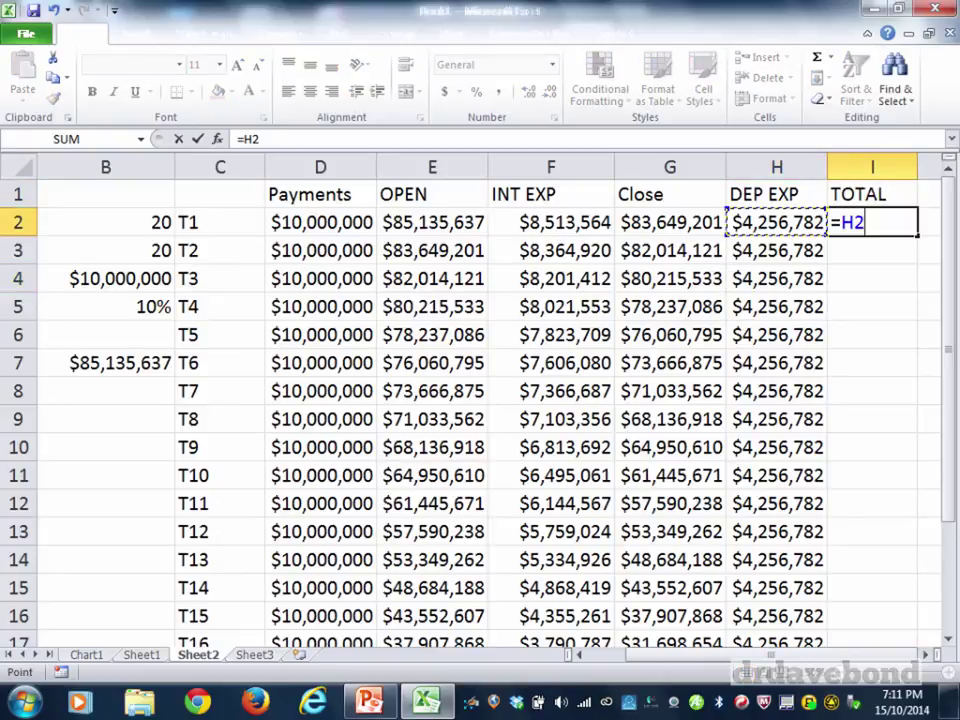
key("Return")
Copy the total expense formula in I2 down to the T20 row.
left_click(883, 223)
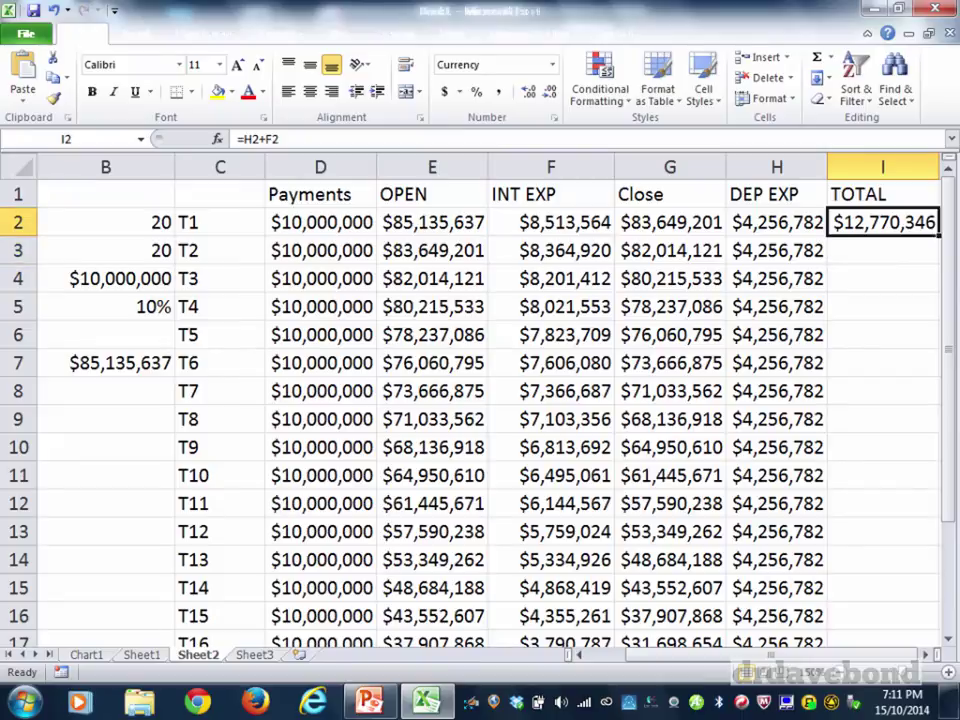
double_click(938, 236)
left_click(883, 223)
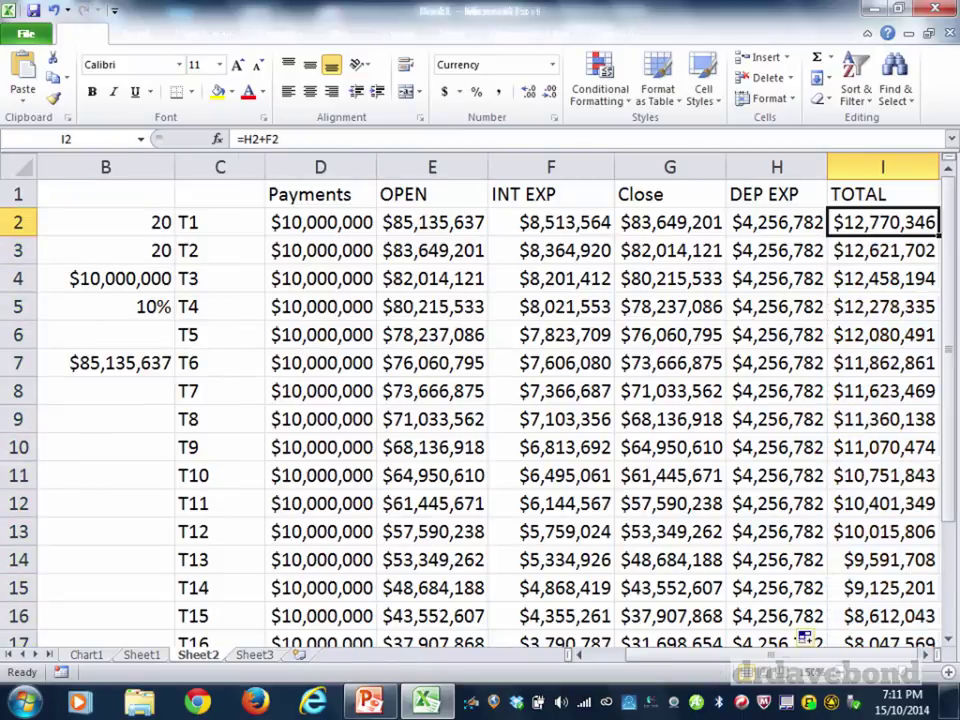
key("Right")
key("Left")
Insert a line chart of the total expense column, I1:I21.
left_click_drag(745, 194, 811, 592)
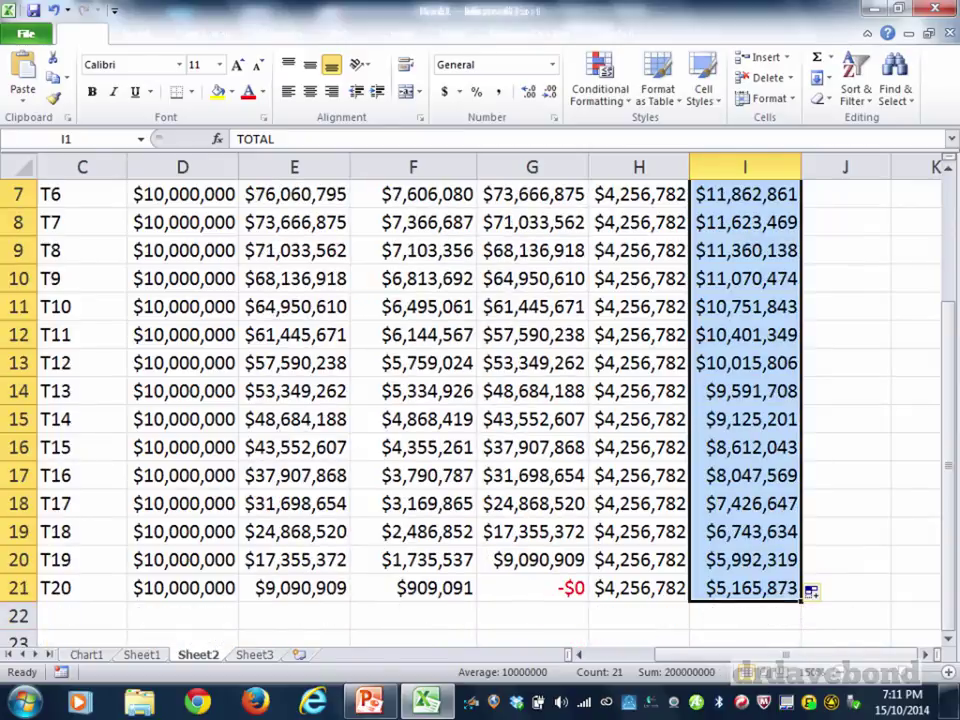
key("alt+p")
left_click(136, 34)
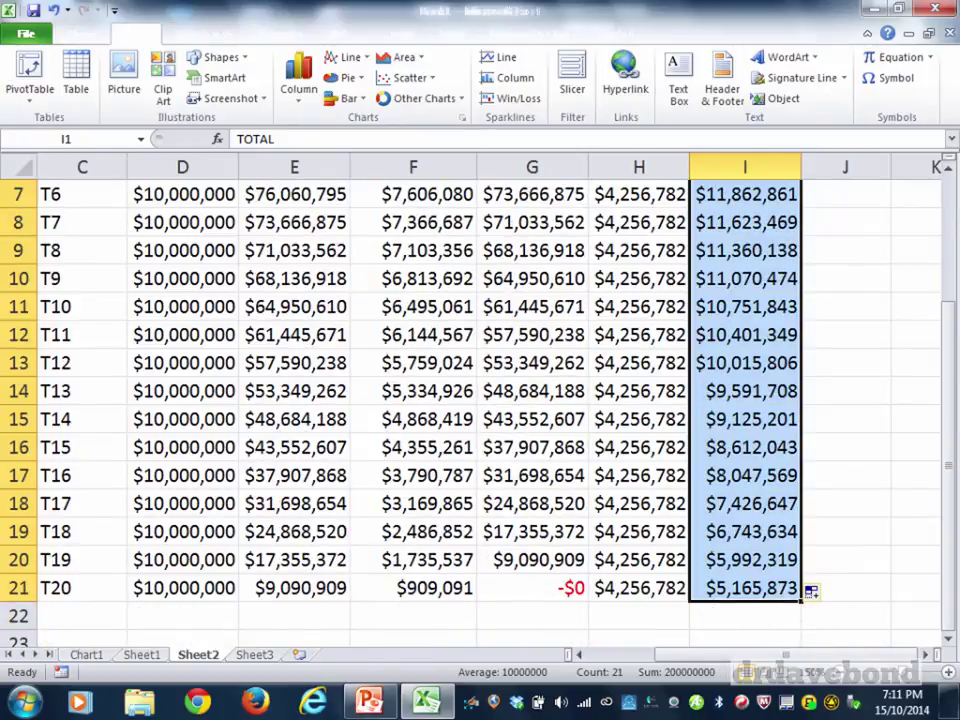
left_click(347, 58)
left_click(348, 111)
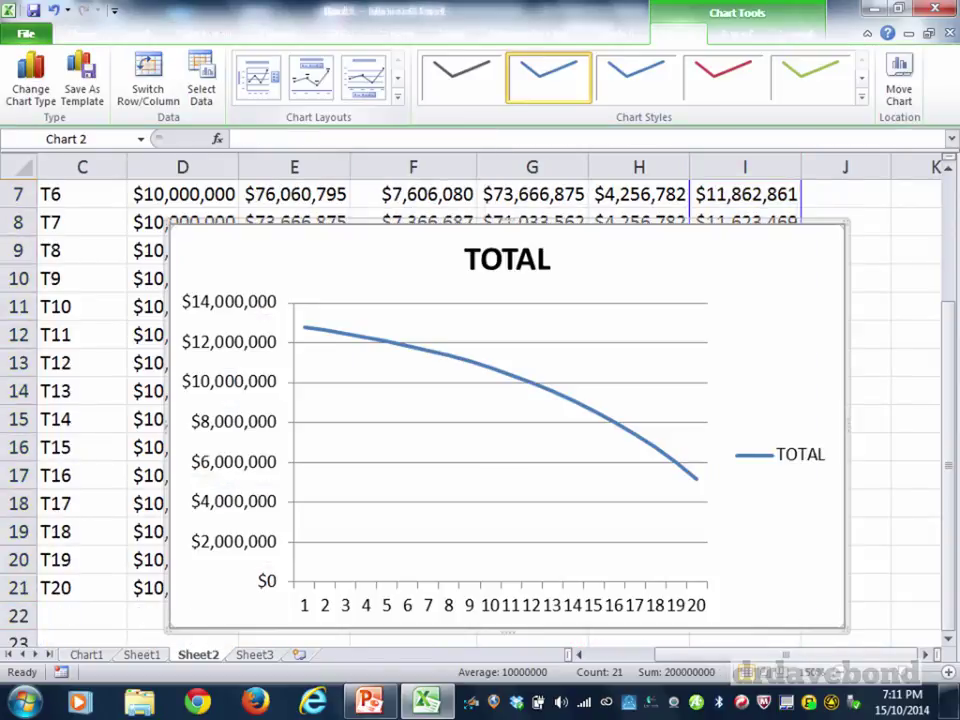
Cut the TOTAL chart from the worksheet.
left_click(868, 475)
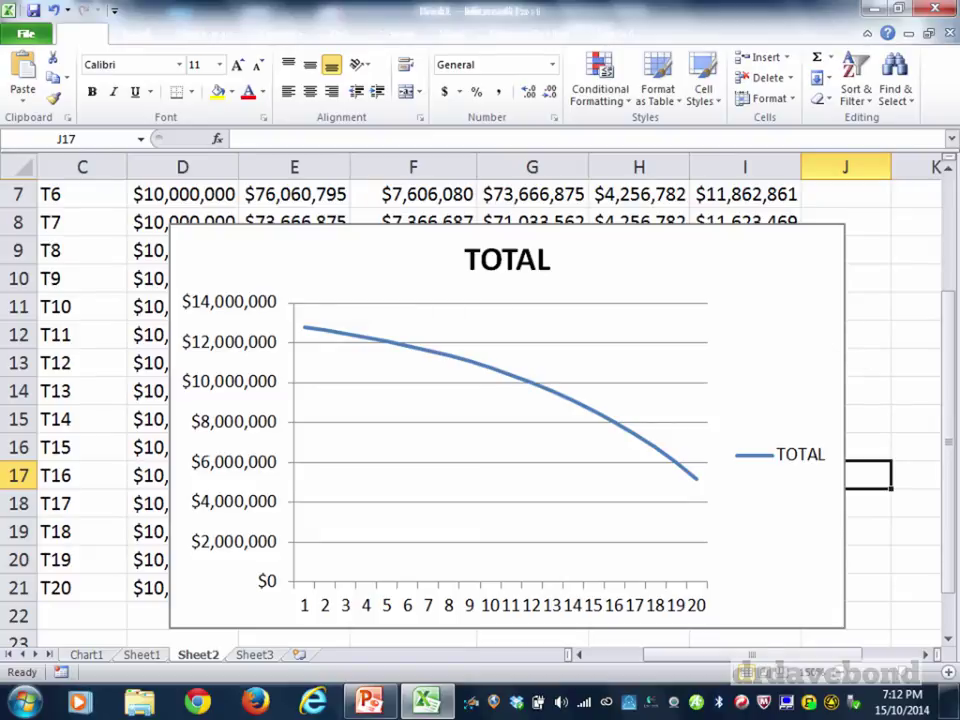
left_click(868, 279)
right_click(652, 246)
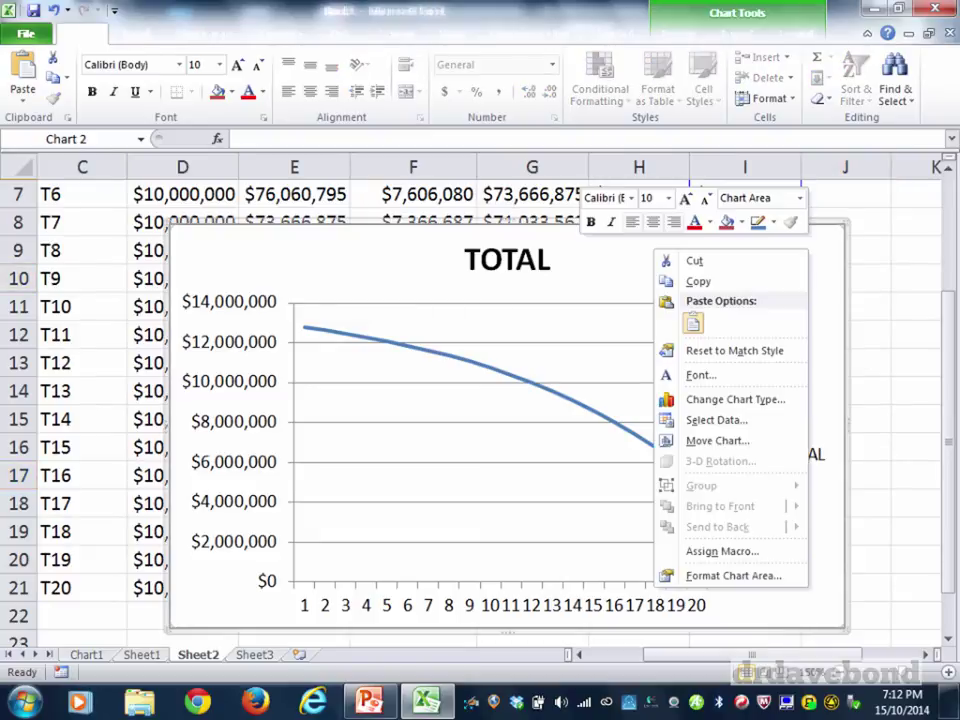
left_click(696, 259)
Add the heading "OPER EXP" in J1.
scroll(500, 400, "up", 2)
left_click(745, 419)
key("Up")
key("Up")
key("ctrl+Up")
key("Right")
type("OPER EXP")
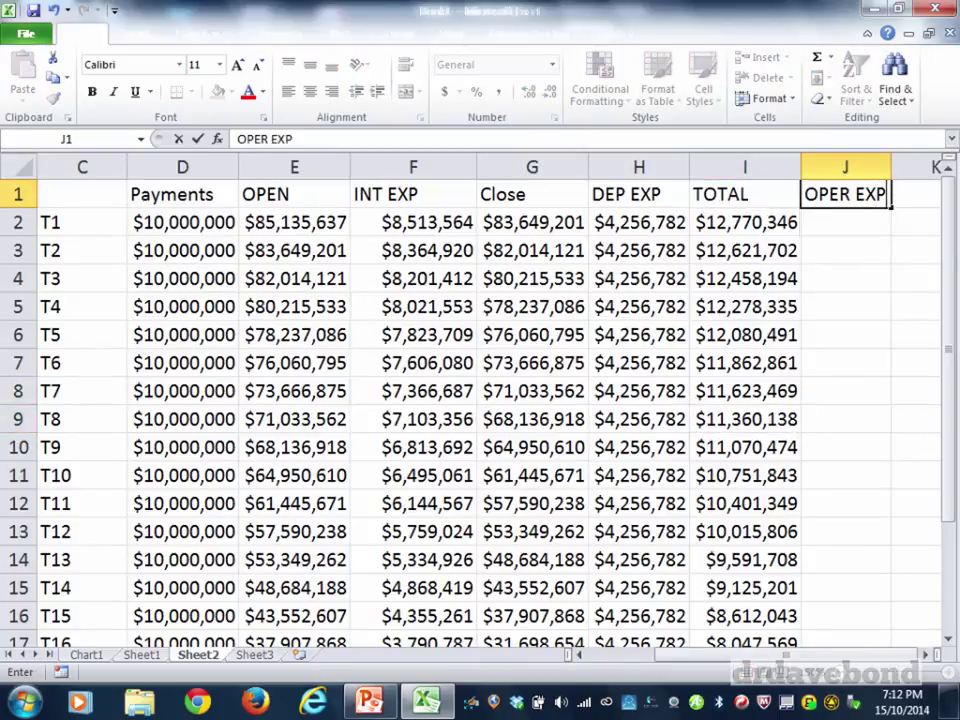
key("Return")
key("Up")
Change the total expense heading in I1 to "FIN EXP".
scroll(480, 400, "right", 1)
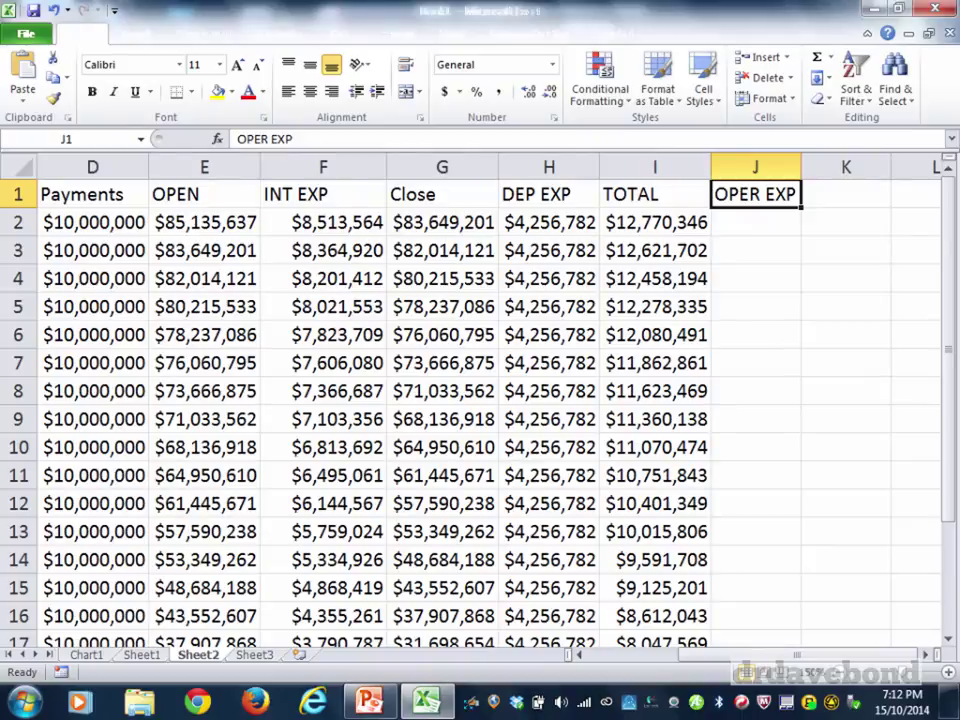
key("Left")
key("Down")
key("Down")
key("Down")
key("Up")
key("Up")
key("Up")
type("FIN EXP")
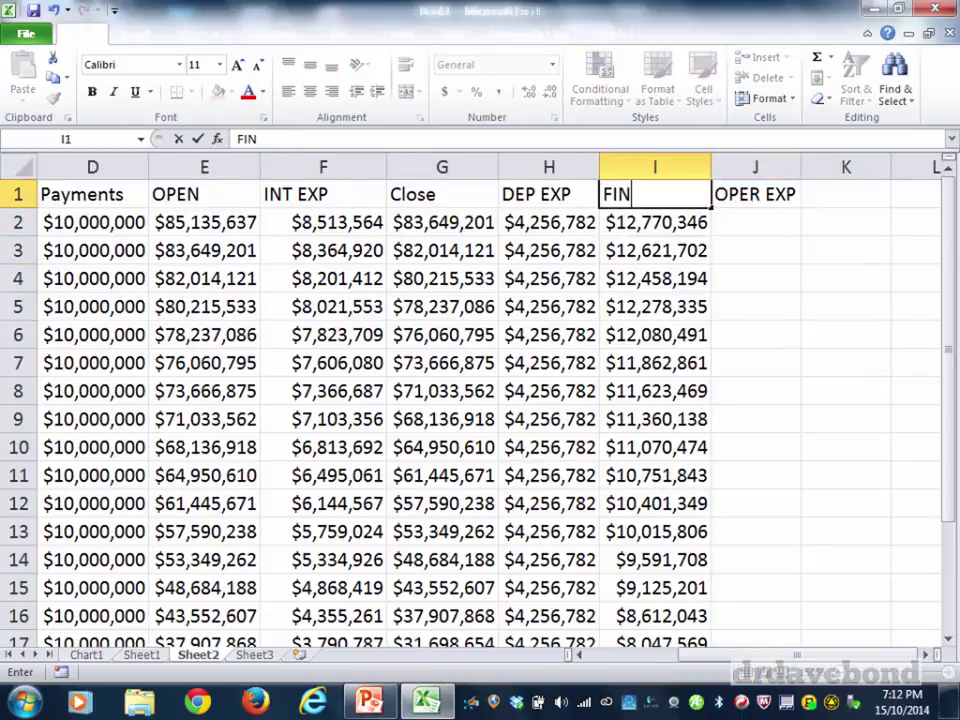
key("Return")
Set the T1 operating lease expense in J2 equal to the T1 payment with =D2.
key("Right")
key("Up")
key("Down")
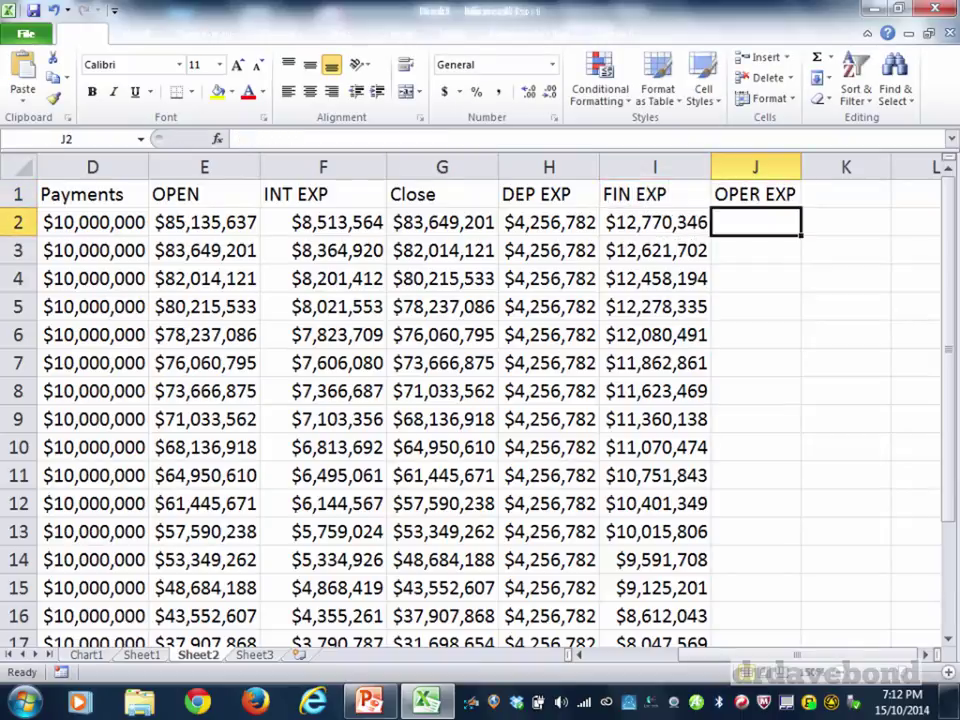
type("=")
key("Left")
key("Left")
key("Left")
key("Left")
key("Left")
key("Left")
key("Return")
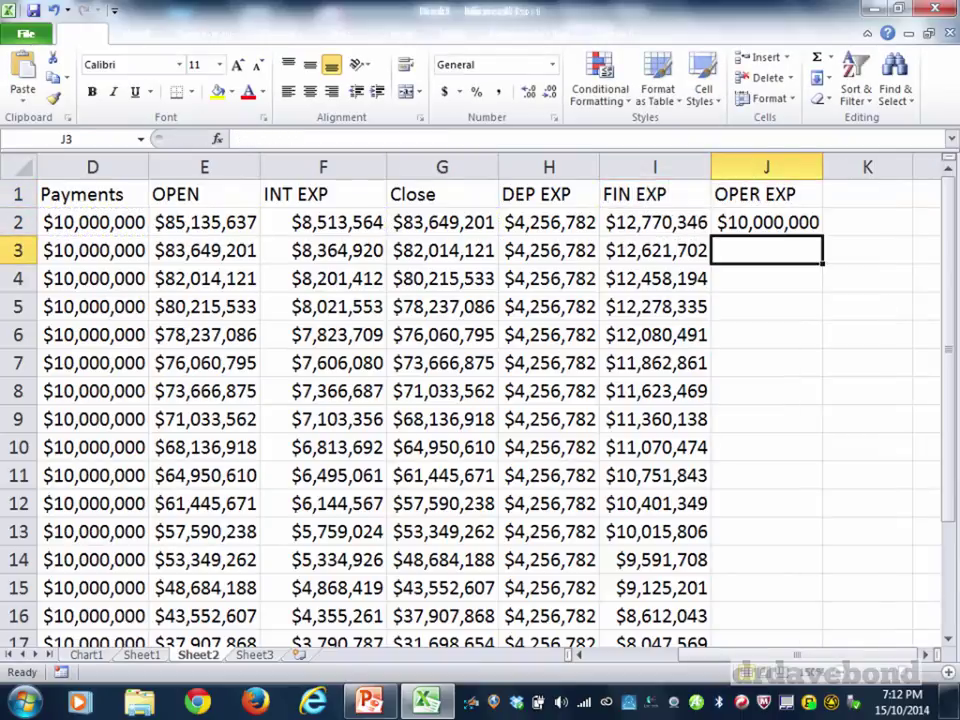
Copy the operating expense formula in J2 down to the T20 row.
key("Up")
double_click(822, 236)
left_click(785, 251)
Insert a line chart comparing the FIN EXP and OPER EXP columns, I1:J21.
left_click_drag(650, 195, 810, 590)
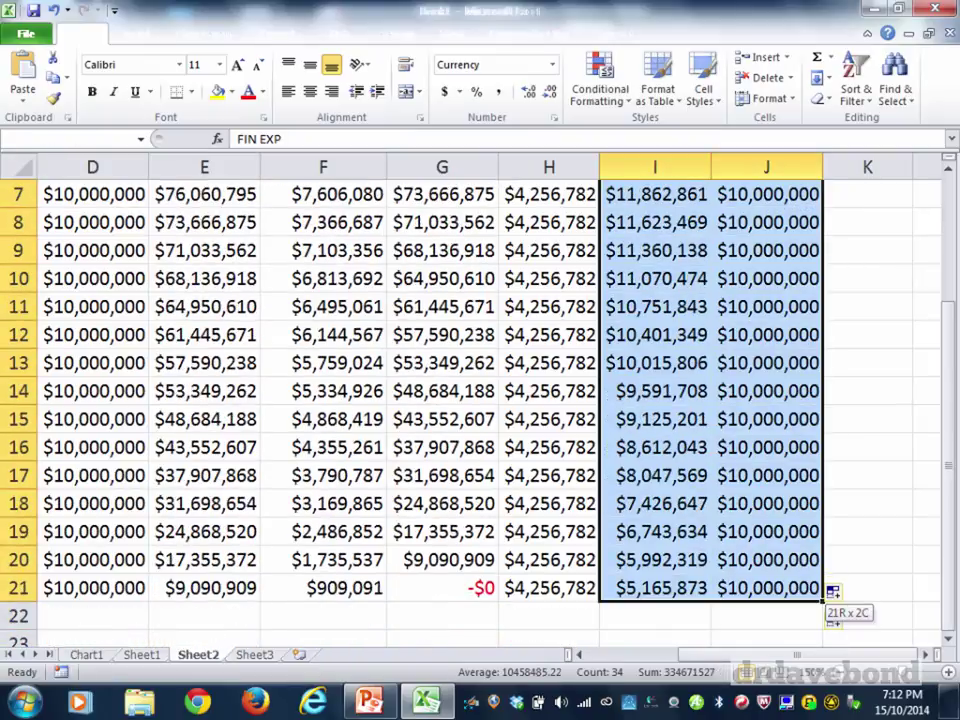
left_click(203, 34)
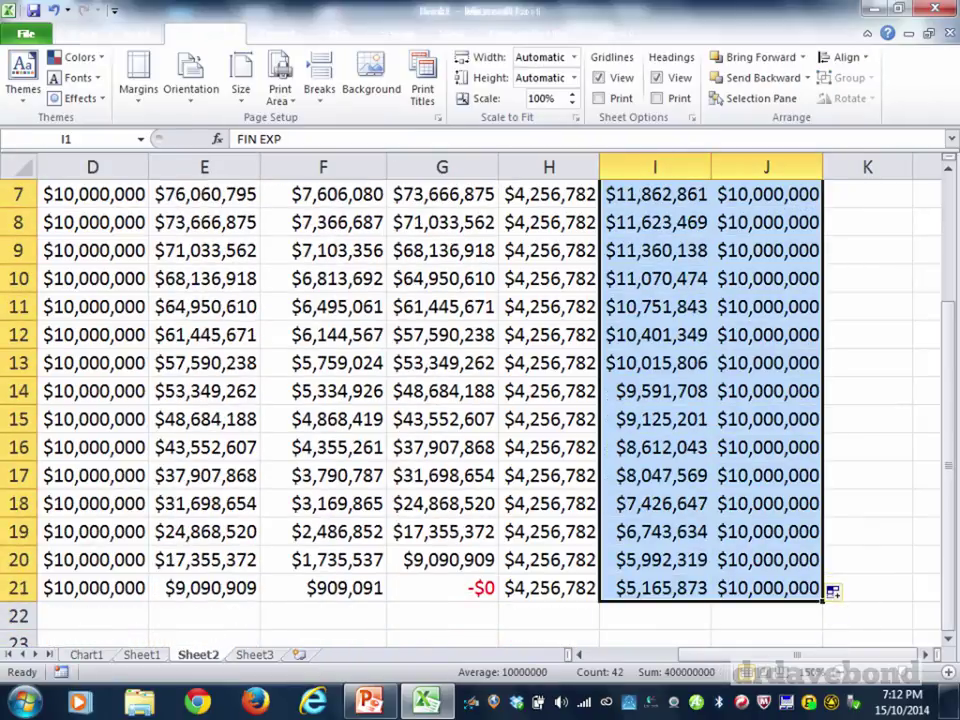
left_click(136, 34)
left_click(347, 58)
left_click(348, 111)
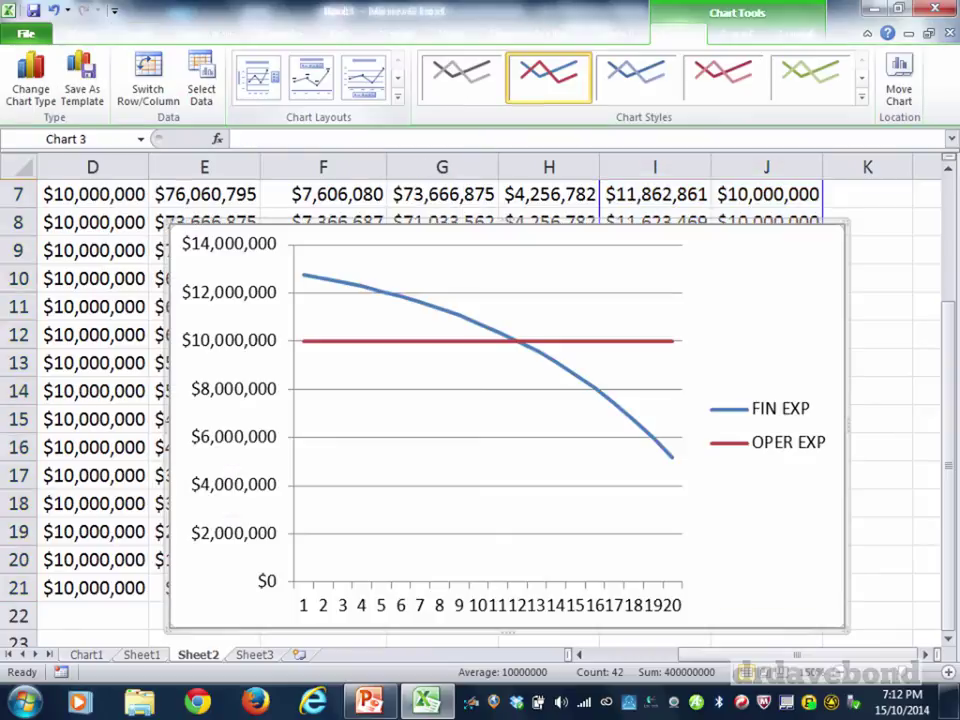
left_click(879, 447)
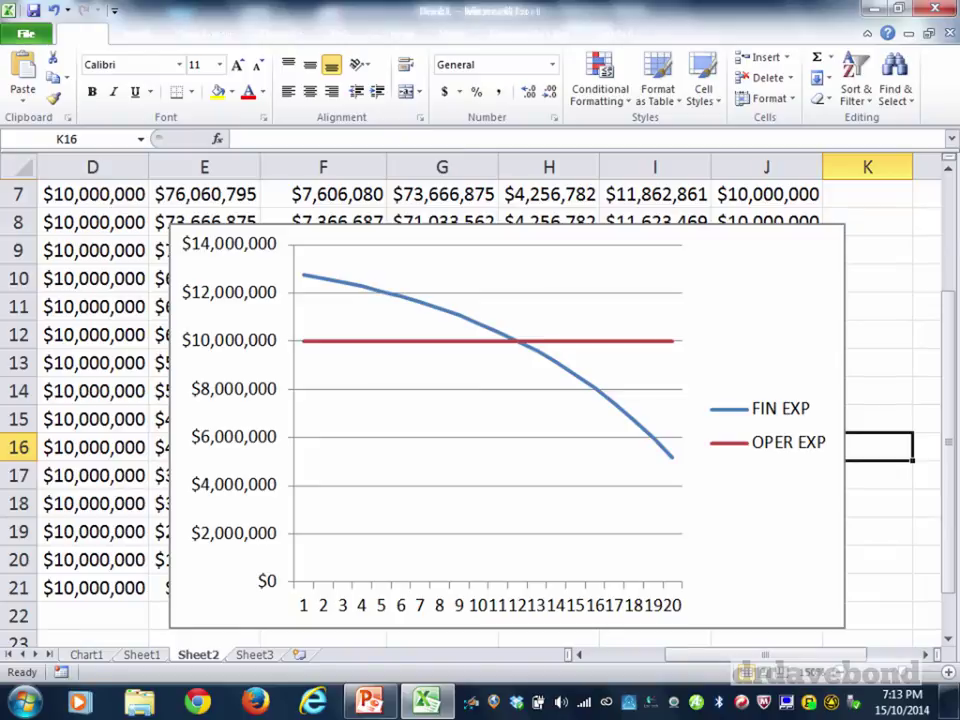
Examine the chart's two lines against the OPER EXP and FIN EXP columns, moving the chart aside and back over the data.
mouse_move(516, 342)
mouse_move(553, 342)
mouse_move(660, 448)
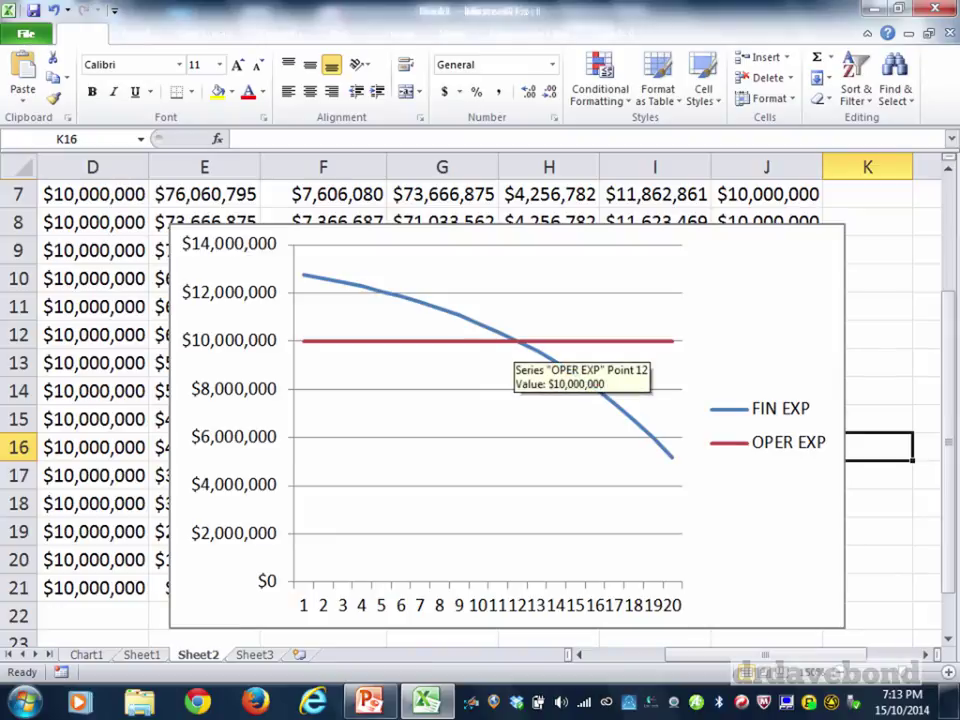
left_click_drag(832, 330, 632, 350)
left_click(767, 167)
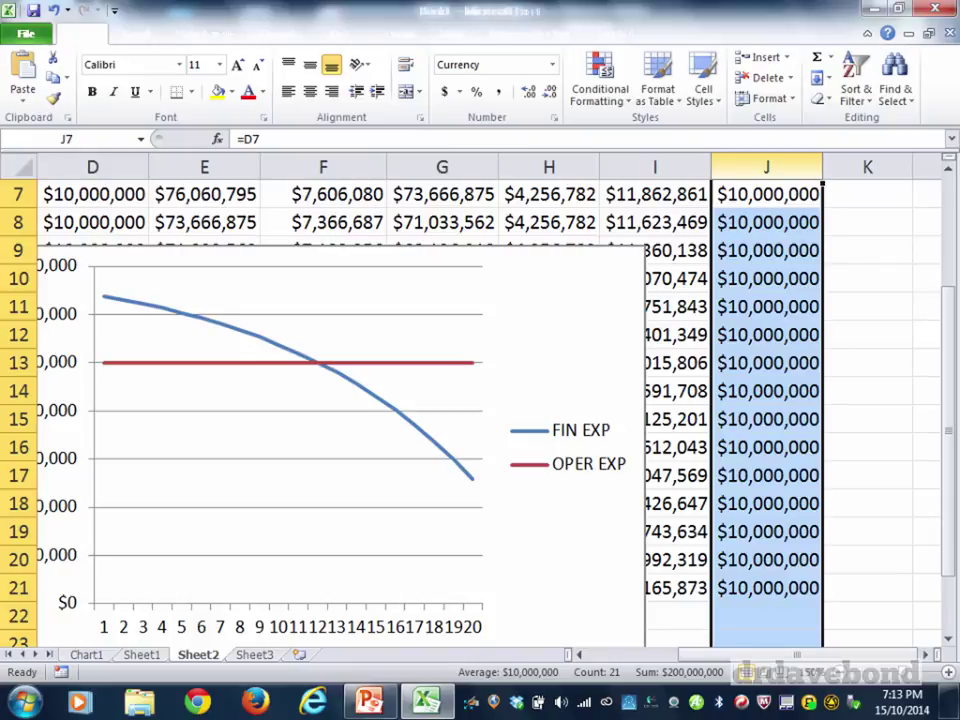
left_click(655, 167)
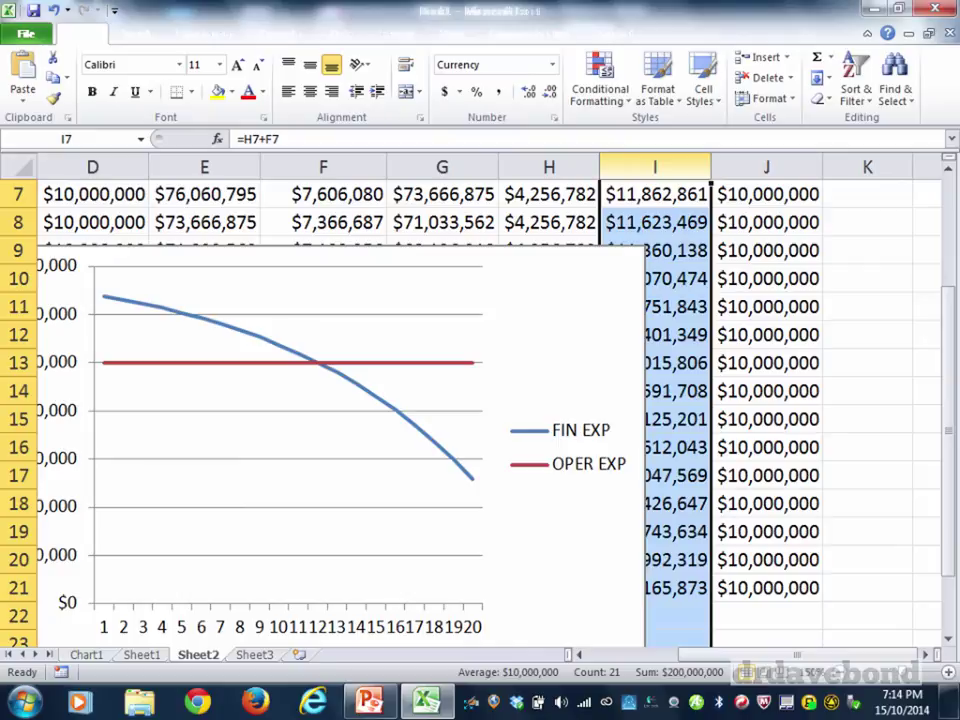
left_click_drag(560, 540, 705, 510)
left_click(867, 419)
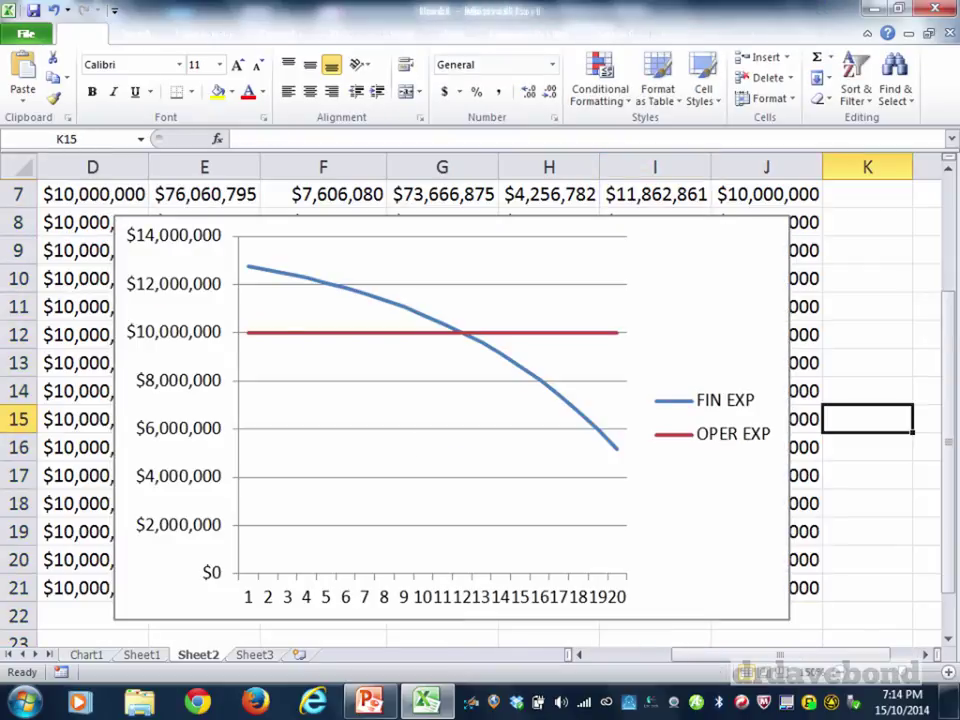